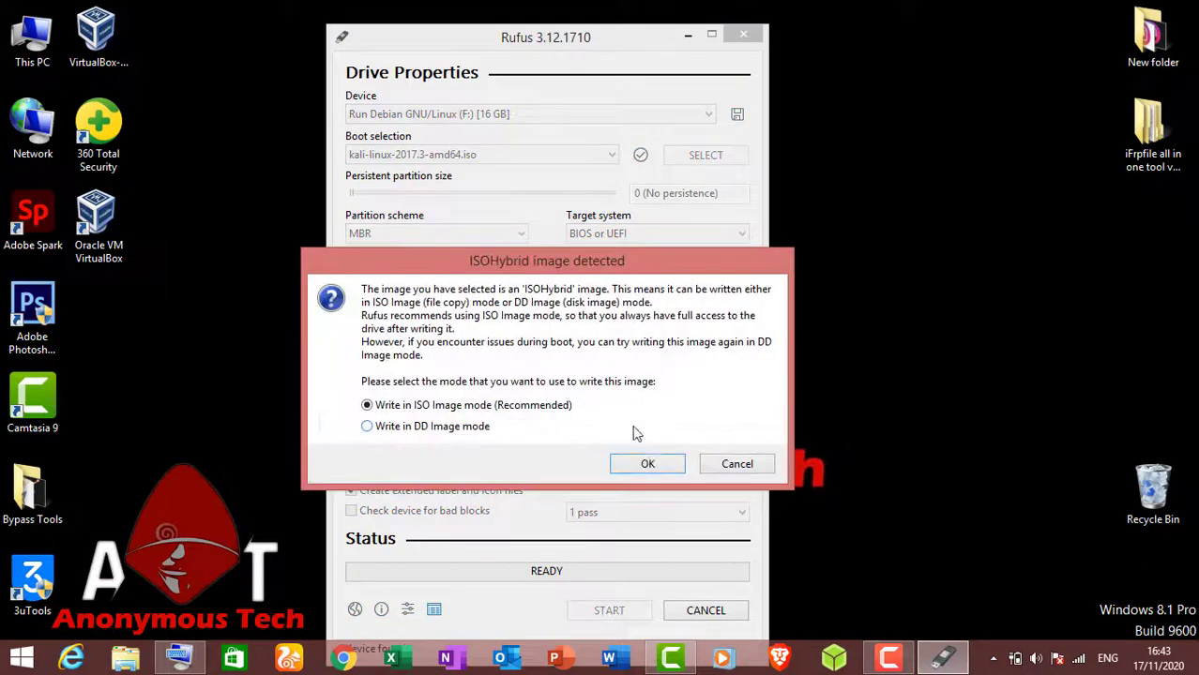
# Start writing kali-linux-2017.3-amd64.iso to the 16 GB USB drive in ISO Image mode, accepting the erasure of all its data
pyautogui.click(642, 463)
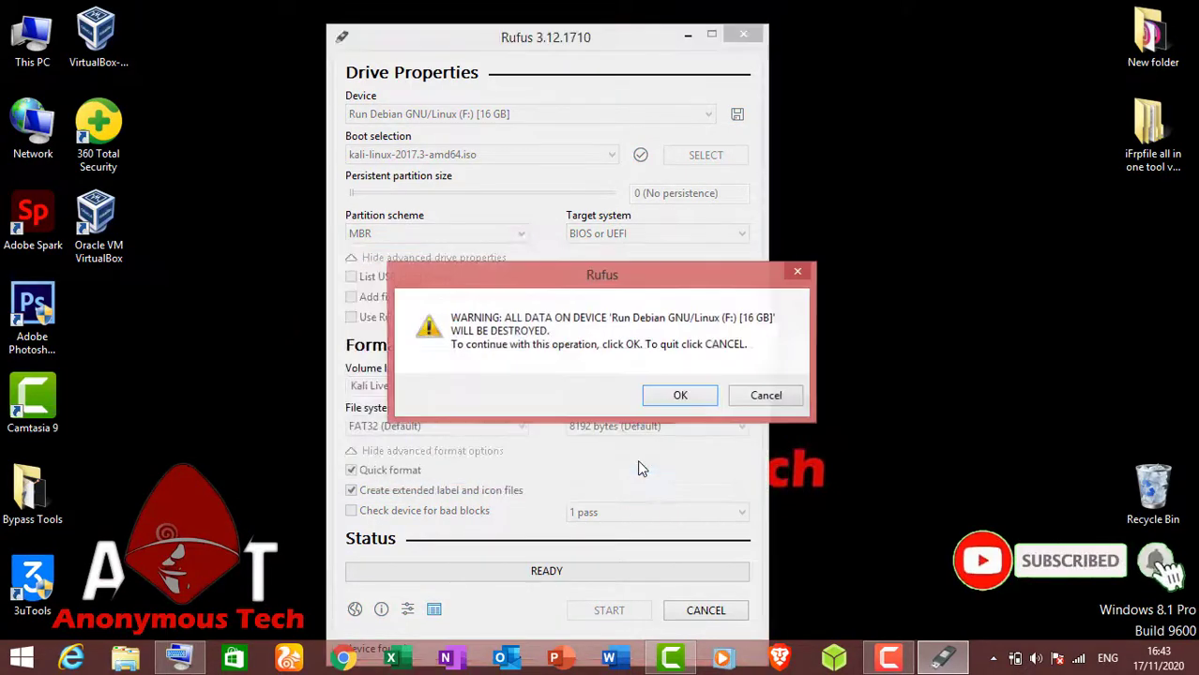
pyautogui.click(686, 400)
pyautogui.moveTo(556, 35); pyautogui.dragTo(556, 22)
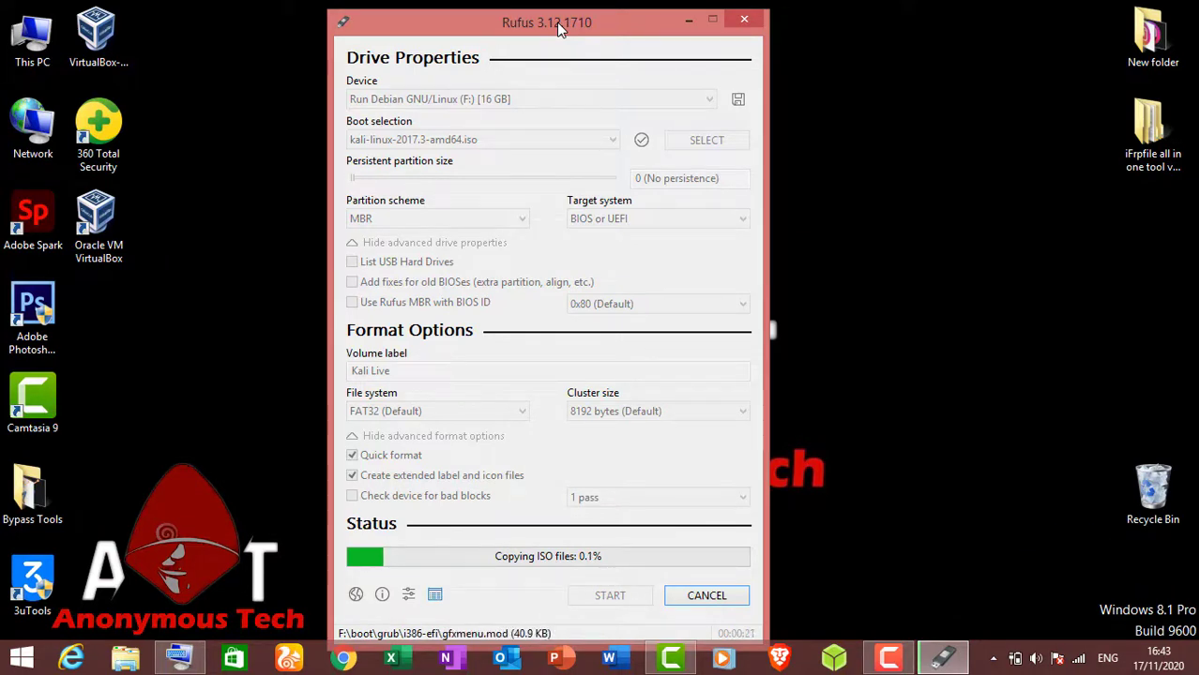
pyautogui.moveTo(552, 21); pyautogui.dragTo(567, 20)
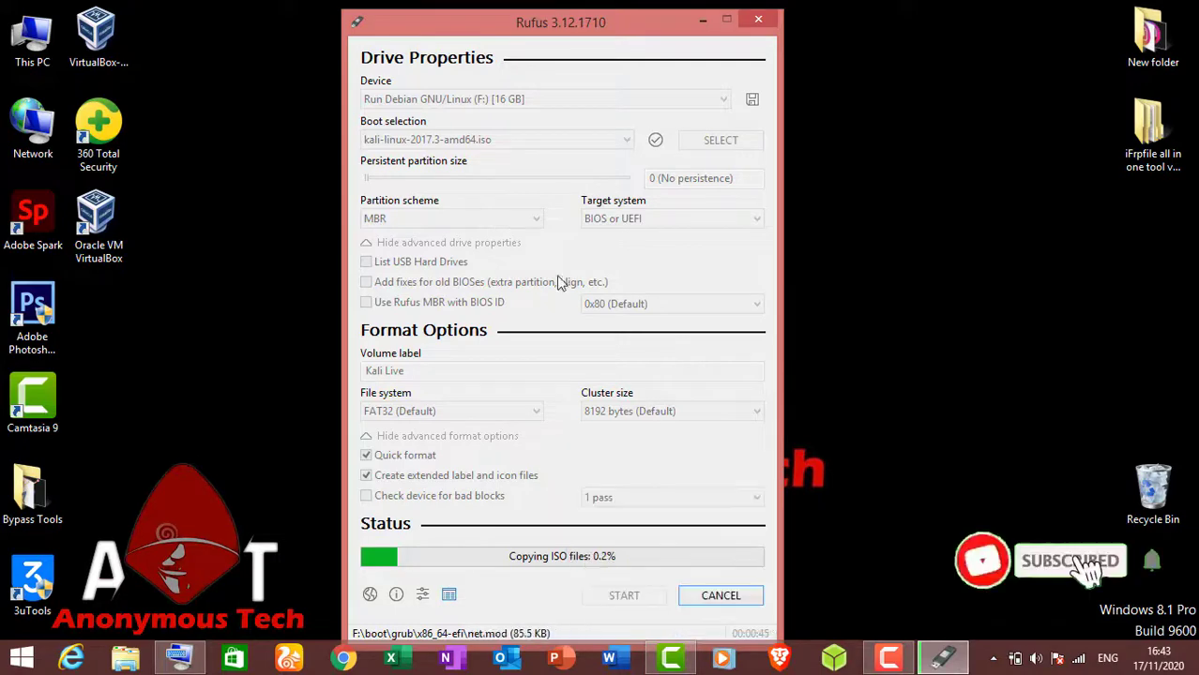
pyautogui.moveTo(501, 25); pyautogui.dragTo(451, 15)
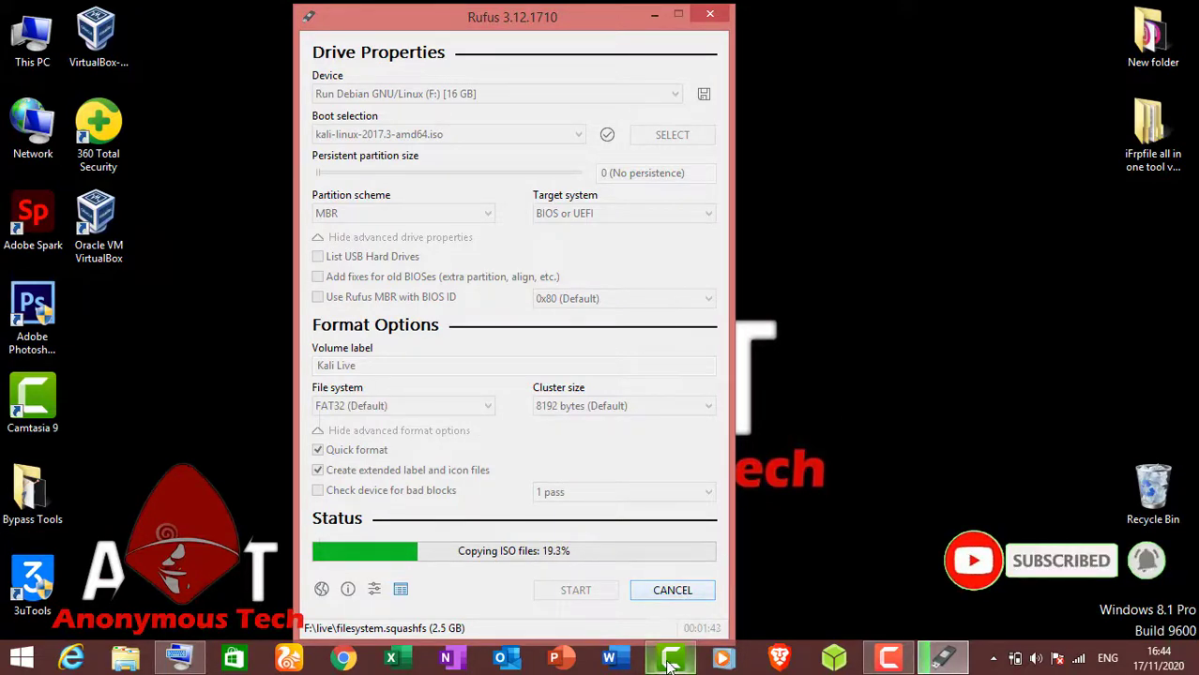
pyautogui.moveTo(670, 656)
pyautogui.click(692, 537)
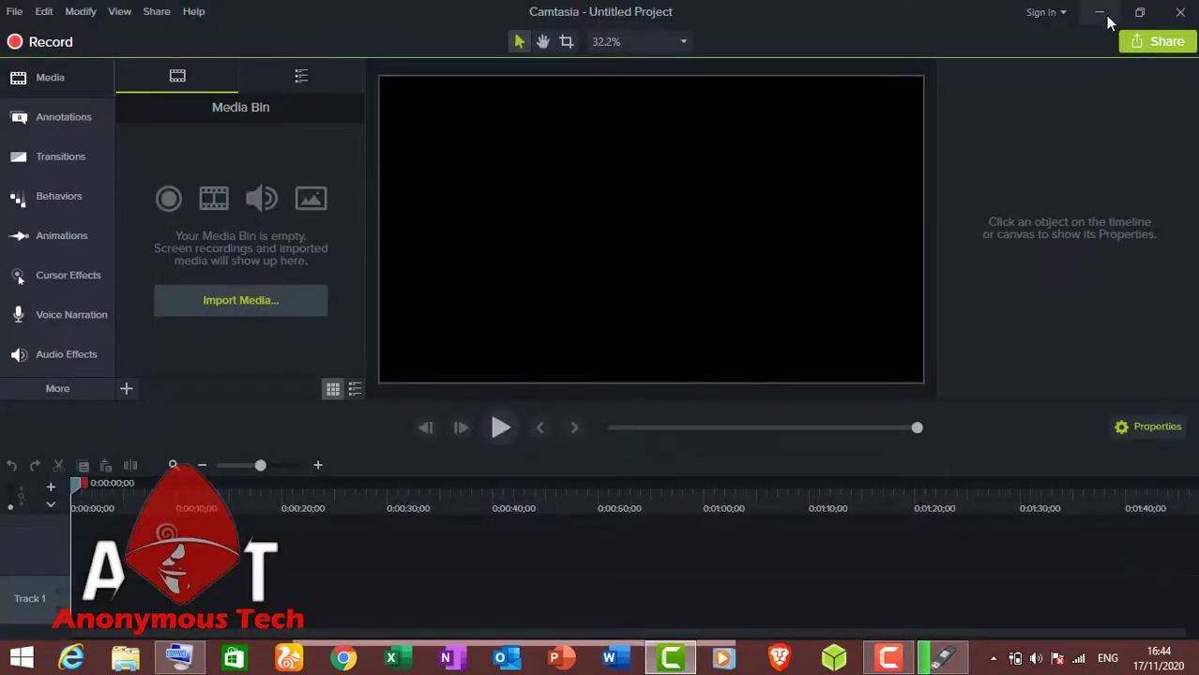
pyautogui.click(1103, 15)
pyautogui.moveTo(887, 659)
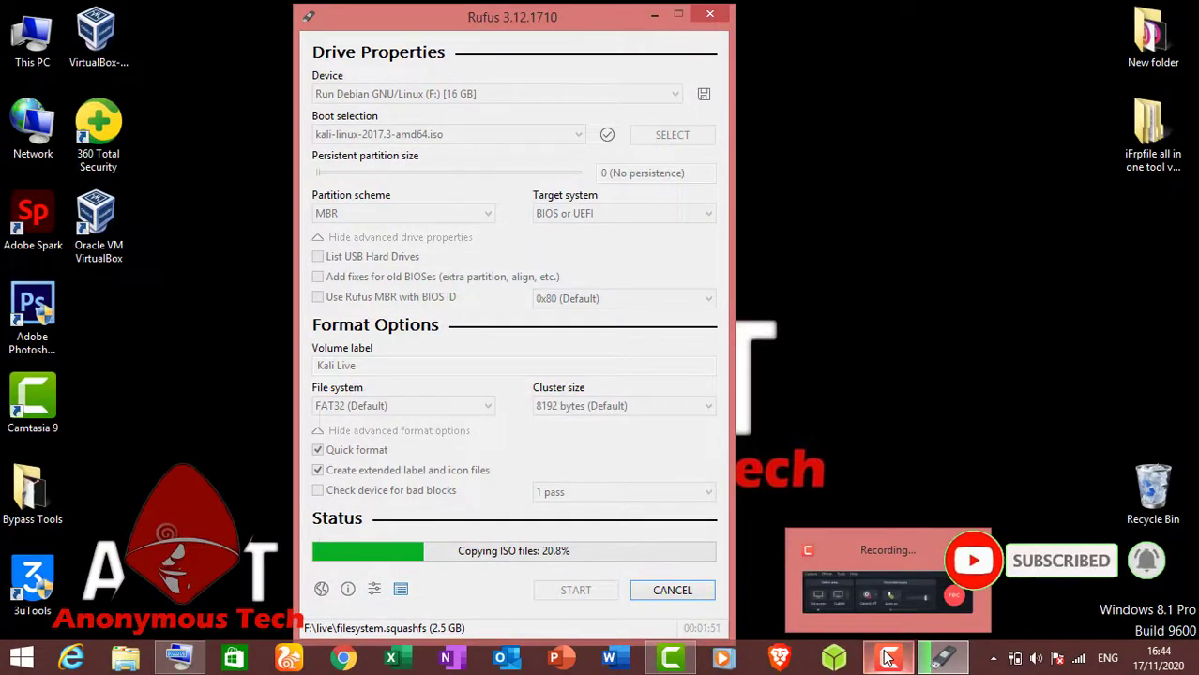
pyautogui.click(888, 658)
pyautogui.click(1107, 599)
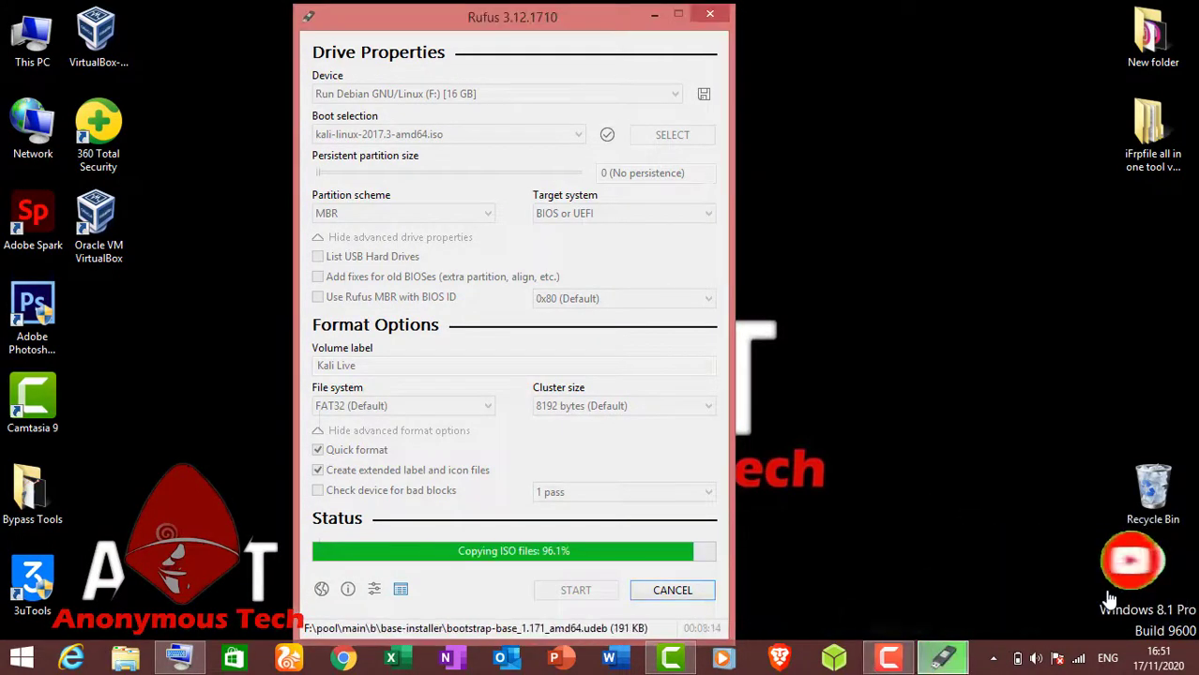
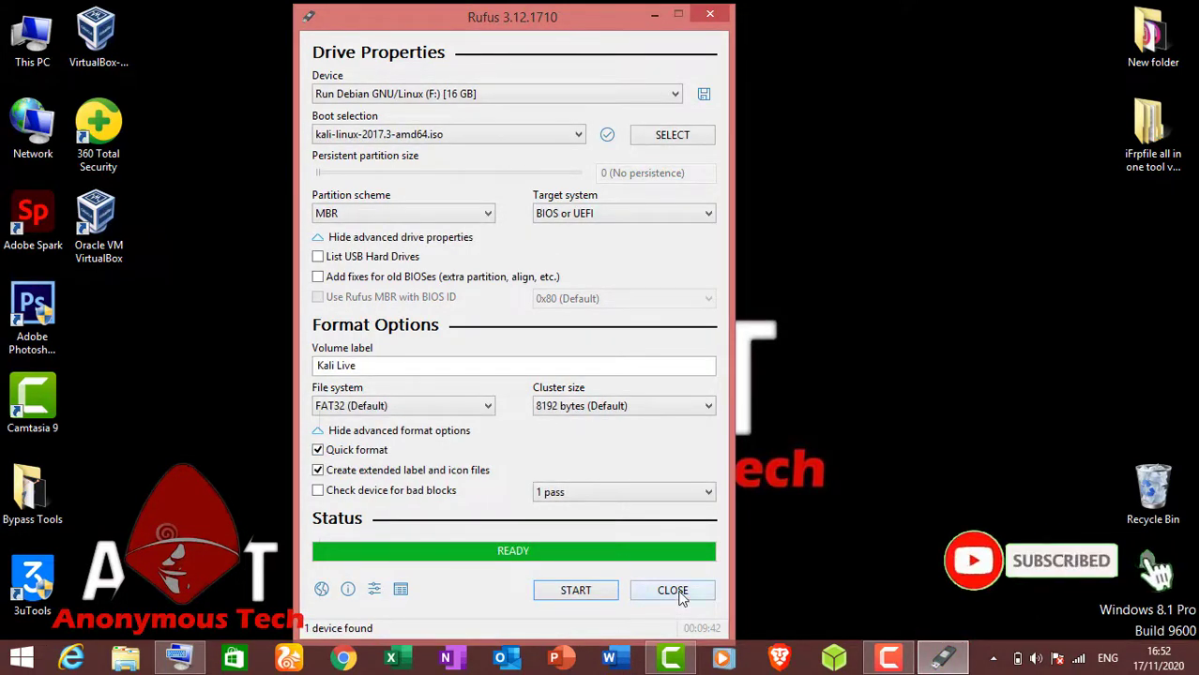
# Close Rufus once the Kali image has been written to the USB drive
pyautogui.click(672, 591)
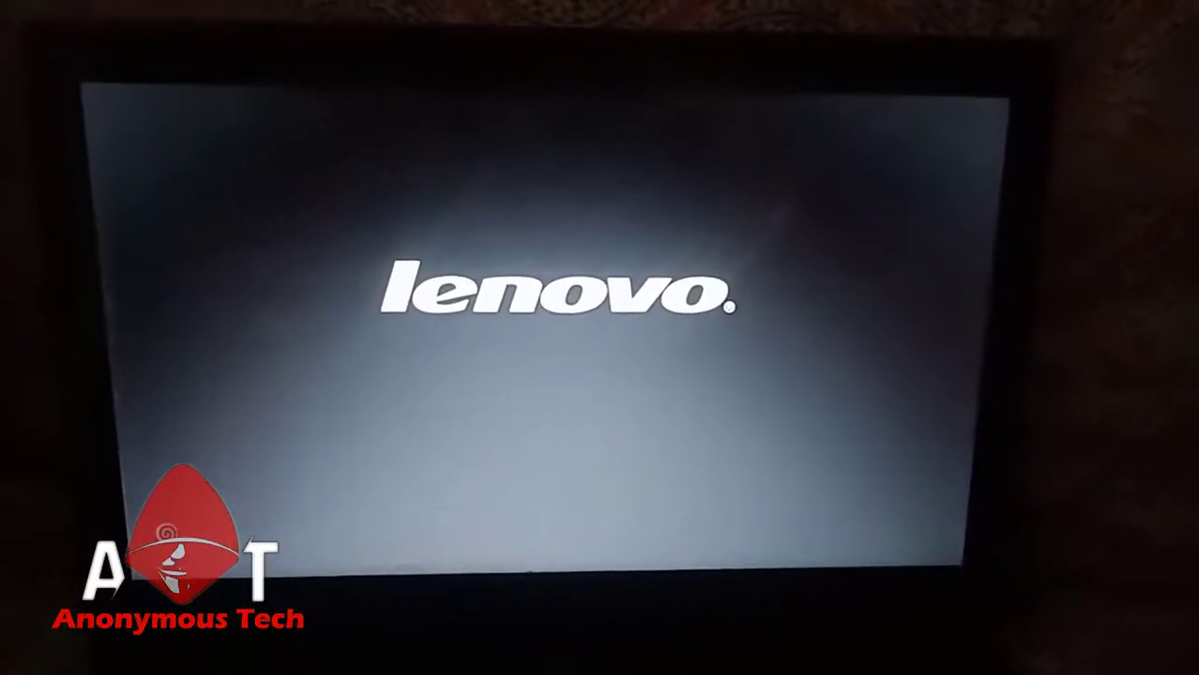
# Boot the laptop from the EFI USB Device (Generic Flash Disk) and start the Kali Live system
pyautogui.press('F12')
pyautogui.press('Down')
pyautogui.press('Down')
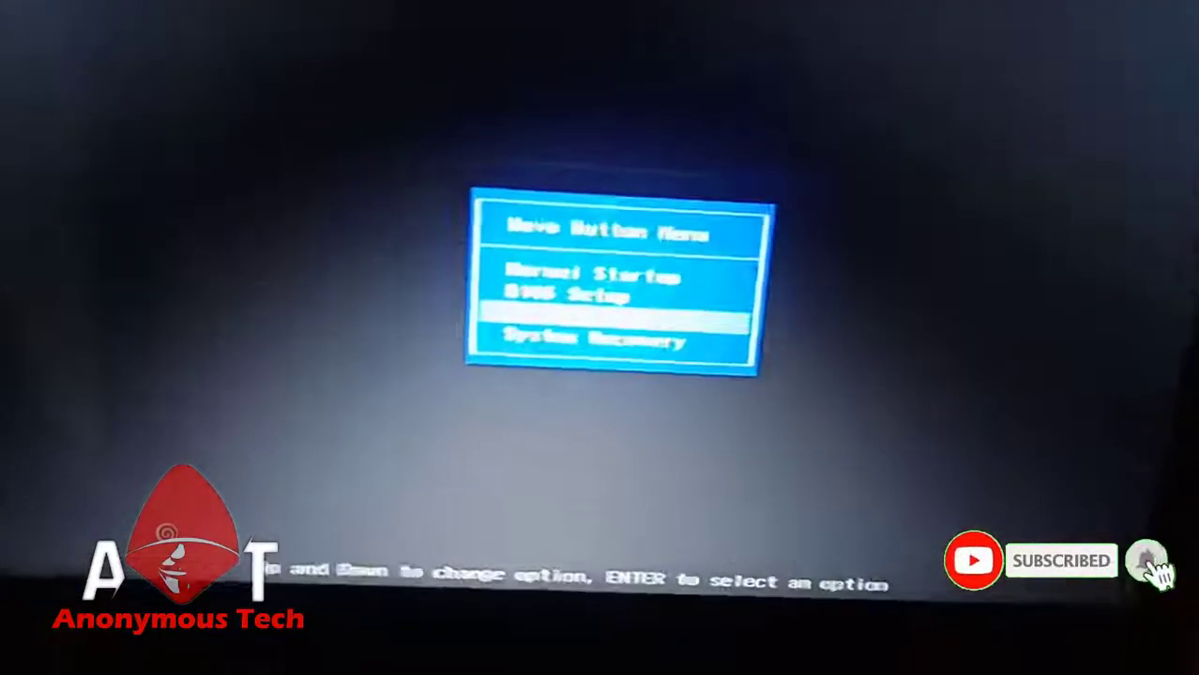
pyautogui.press('Return')
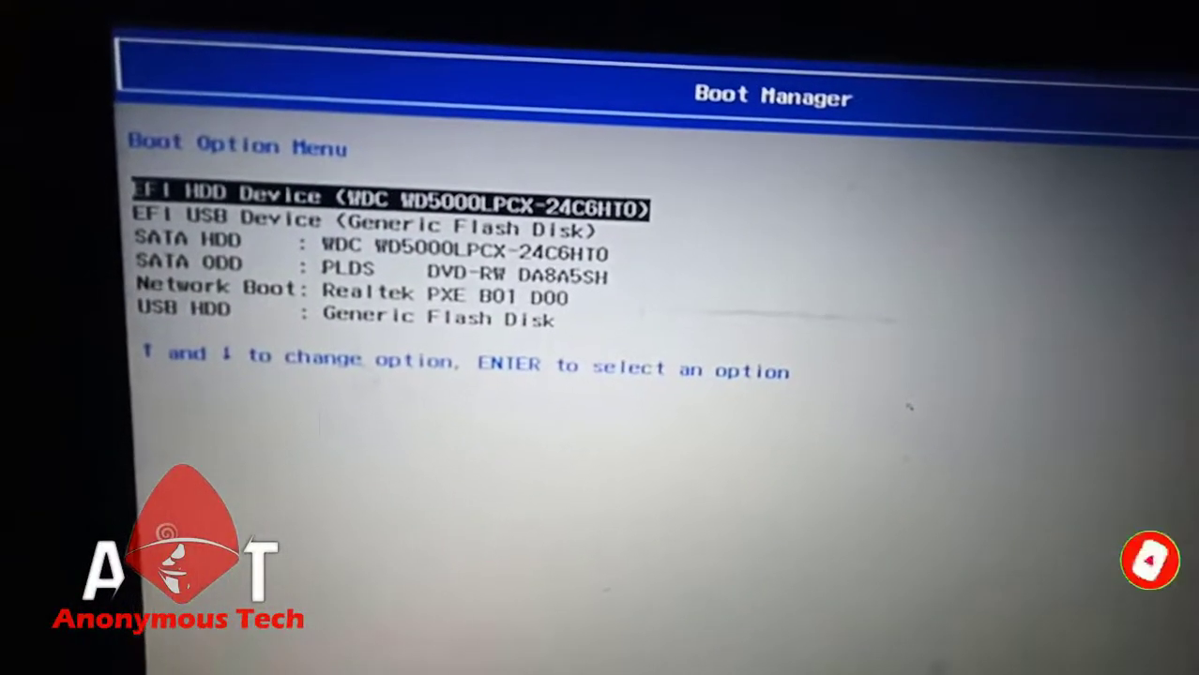
pyautogui.press('Down')
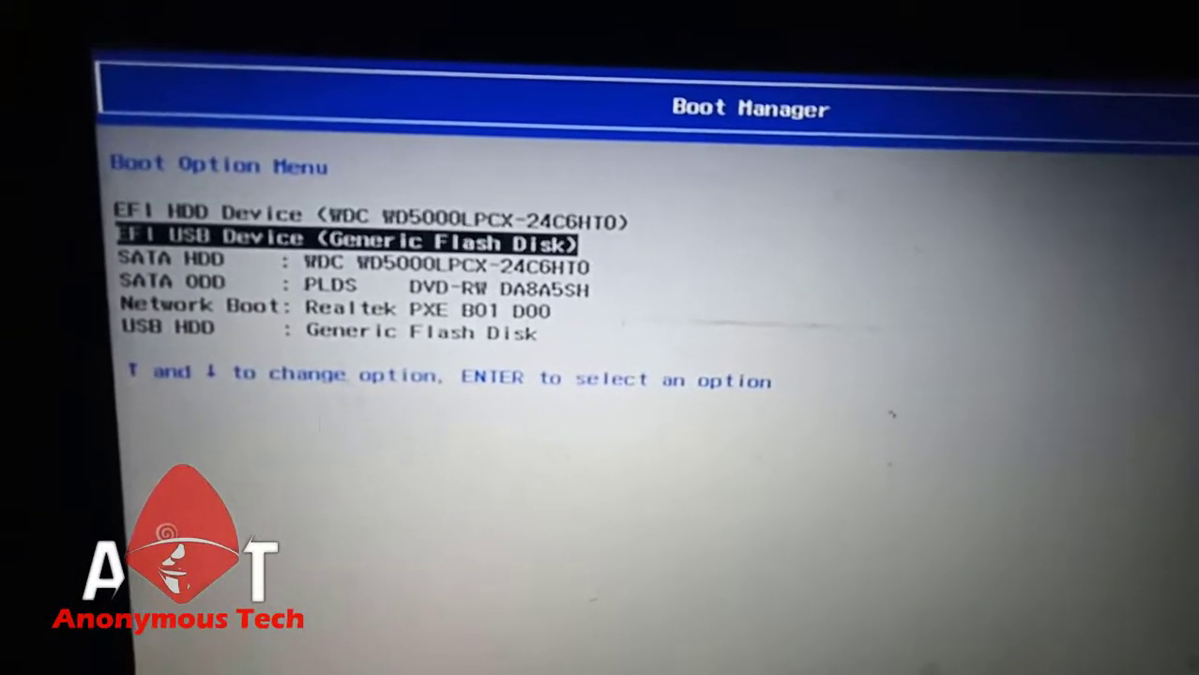
pyautogui.press('Return')
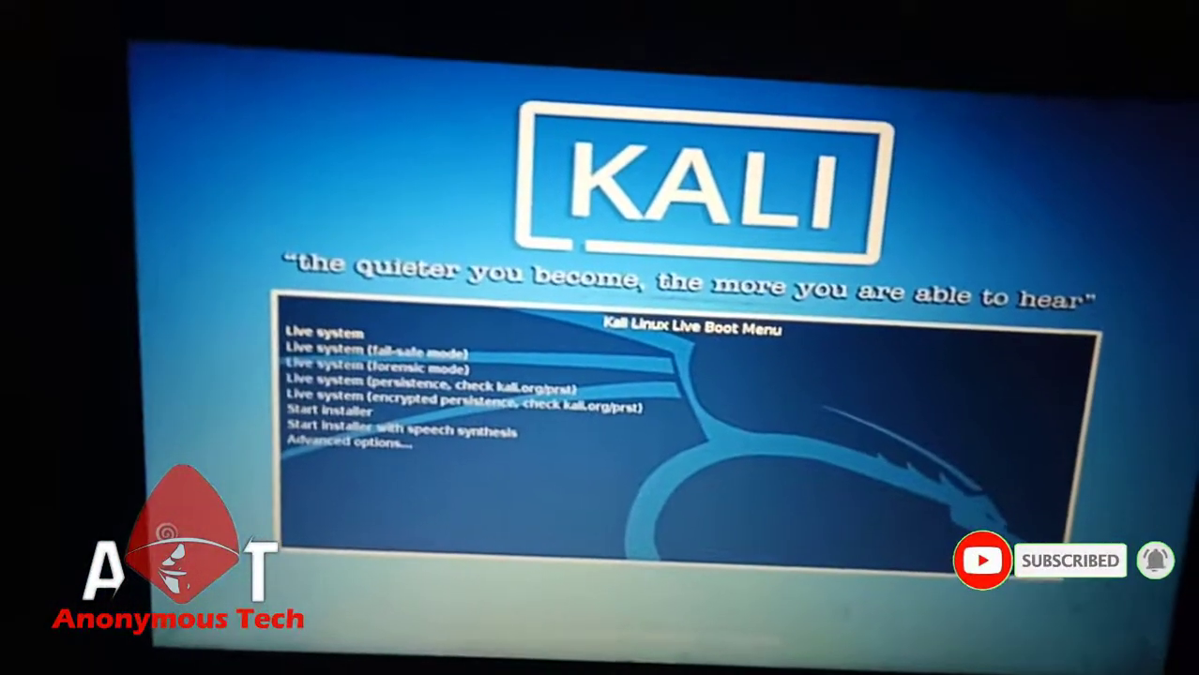
pyautogui.press('Return')
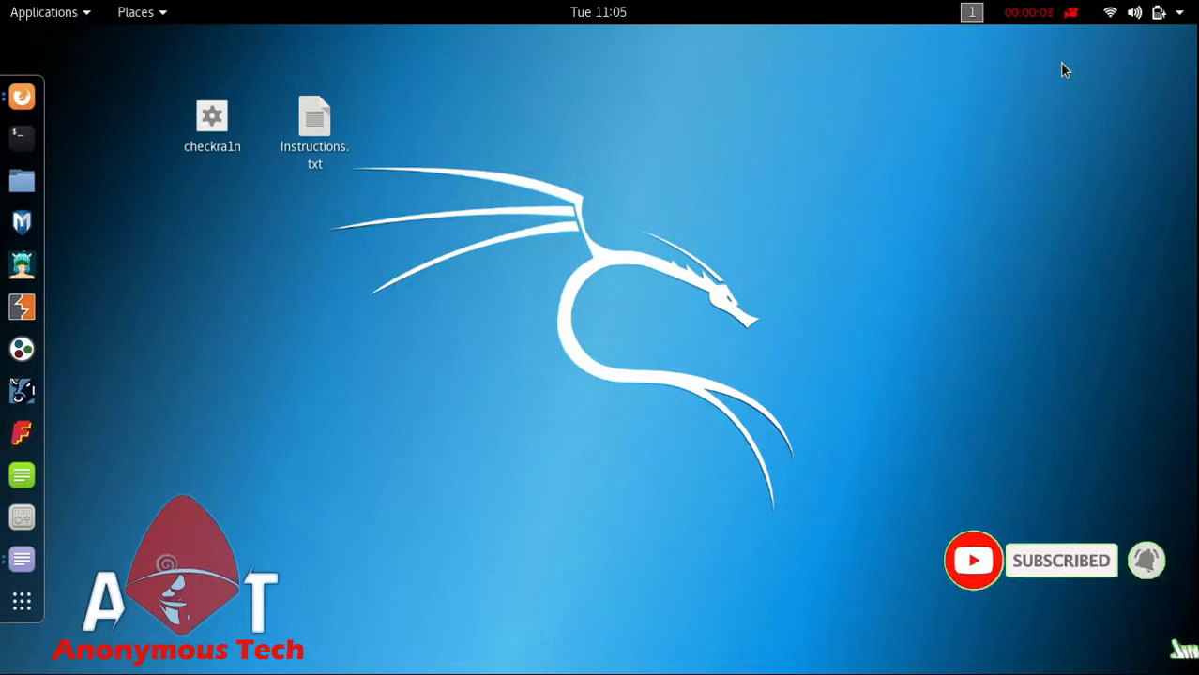
pyautogui.moveTo(139, 77); pyautogui.dragTo(429, 225)
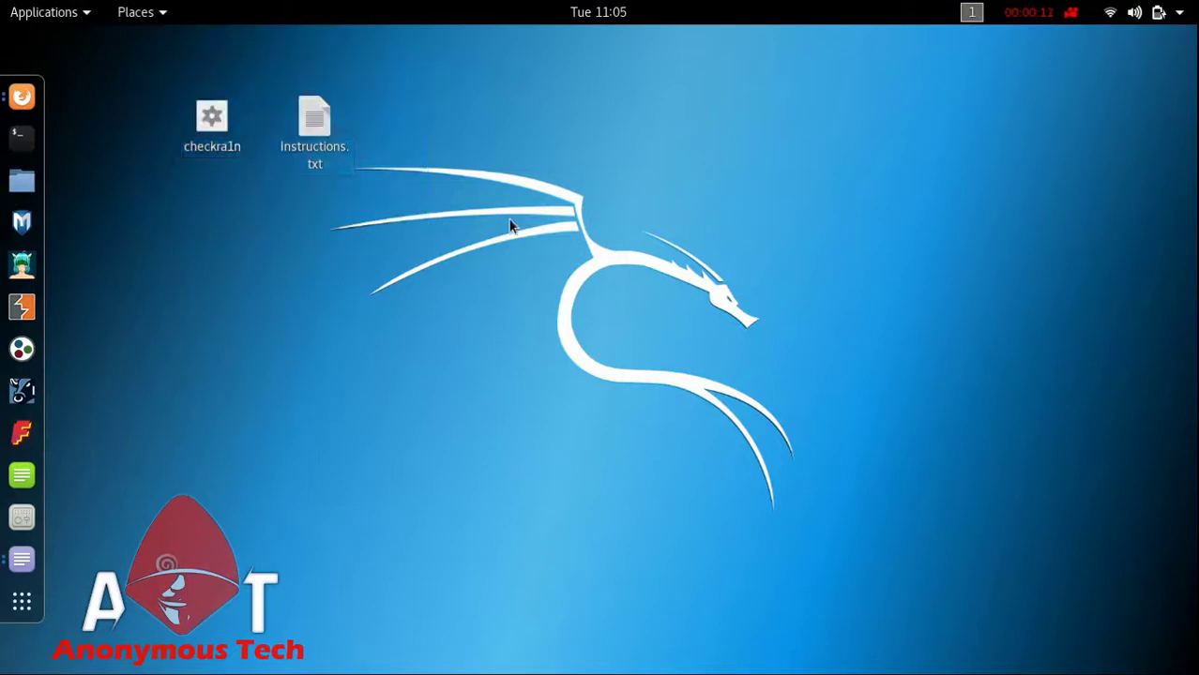
pyautogui.moveTo(154, 85); pyautogui.dragTo(357, 164)
pyautogui.click(394, 153)
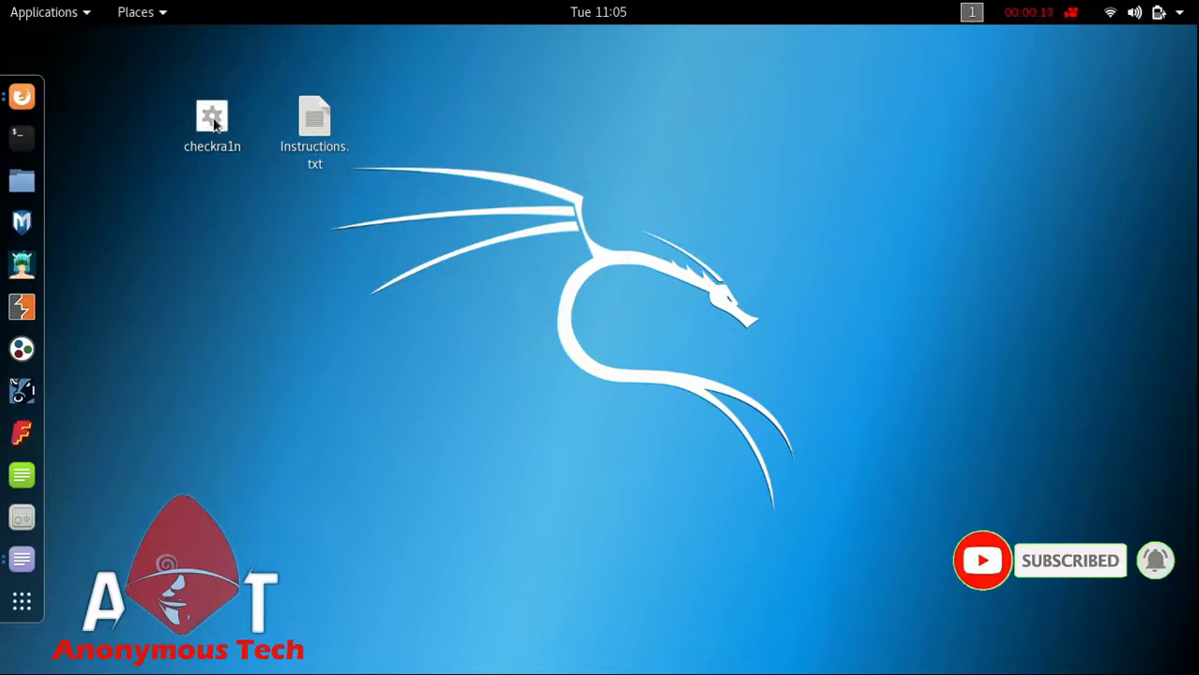
# Look up the Linux CLI downloads of checkra1n 0.12.0 beta on checkra.in through its Linux installation page, and close the browser
pyautogui.click(21, 97)
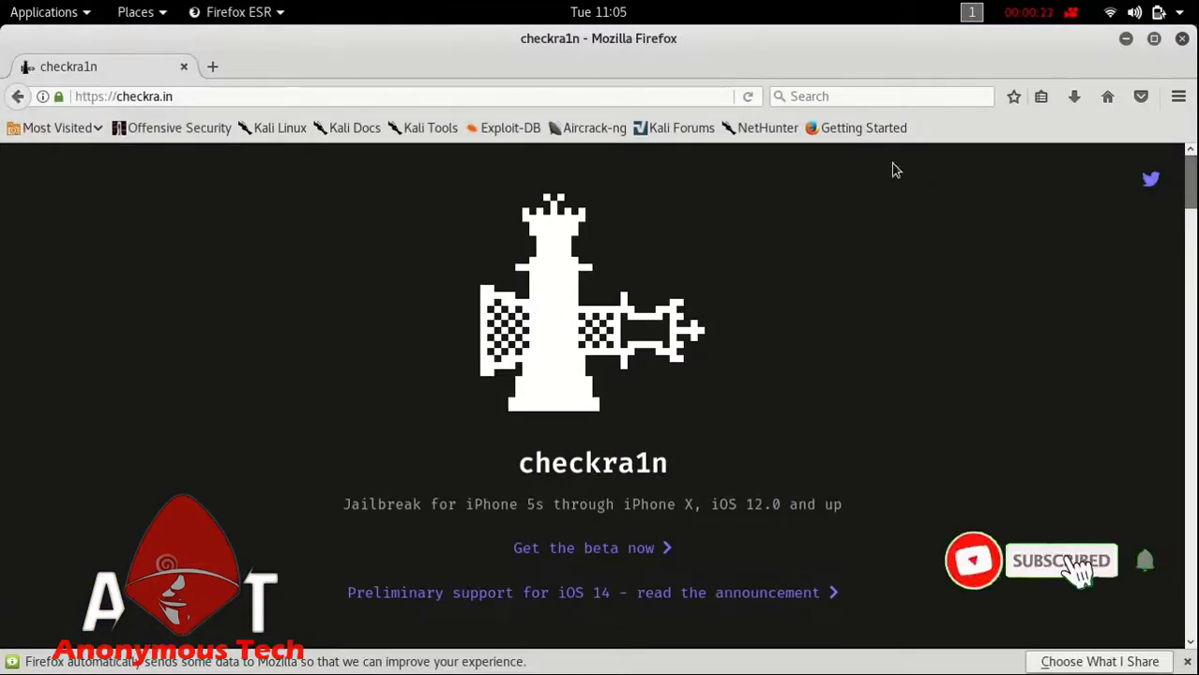
pyautogui.scroll(-2, 593, 394)
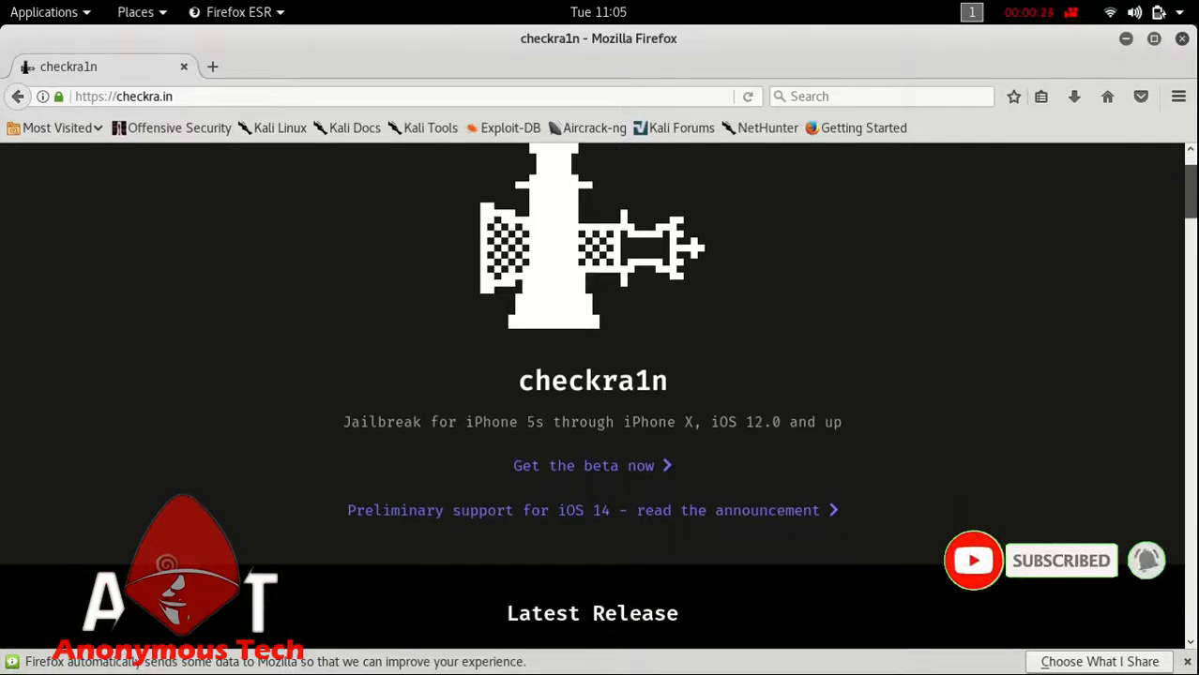
pyautogui.scroll(-4, 998, 248)
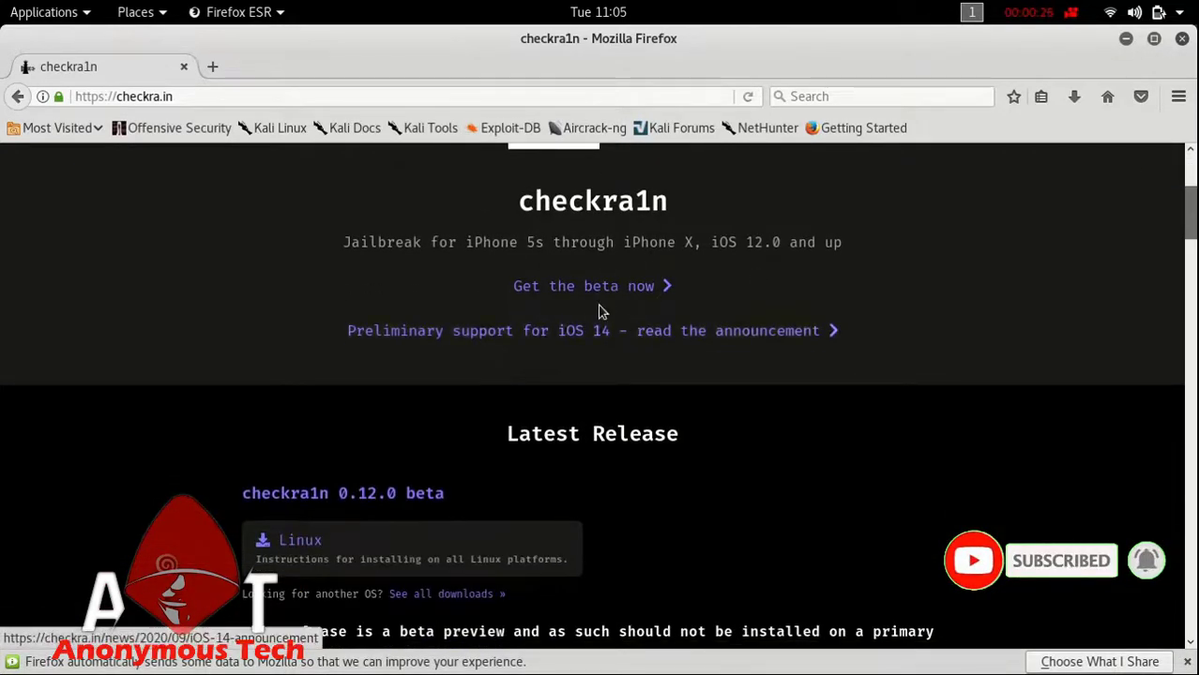
pyautogui.click(321, 553)
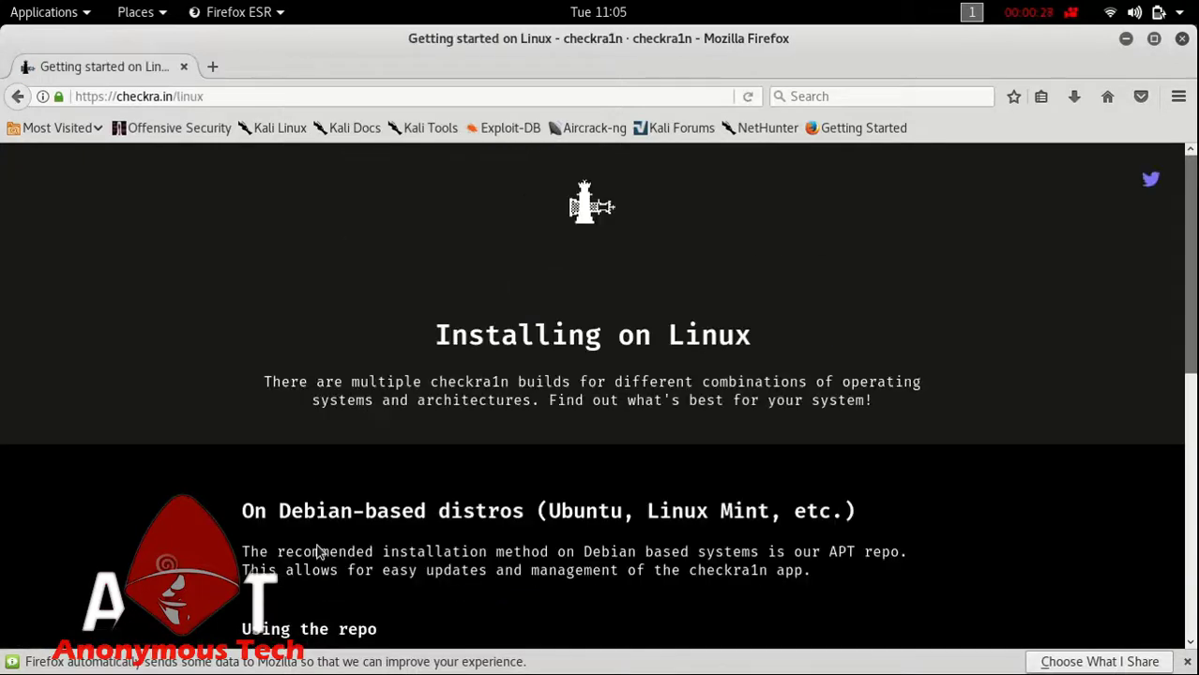
pyautogui.scroll(-6, 1177, 469)
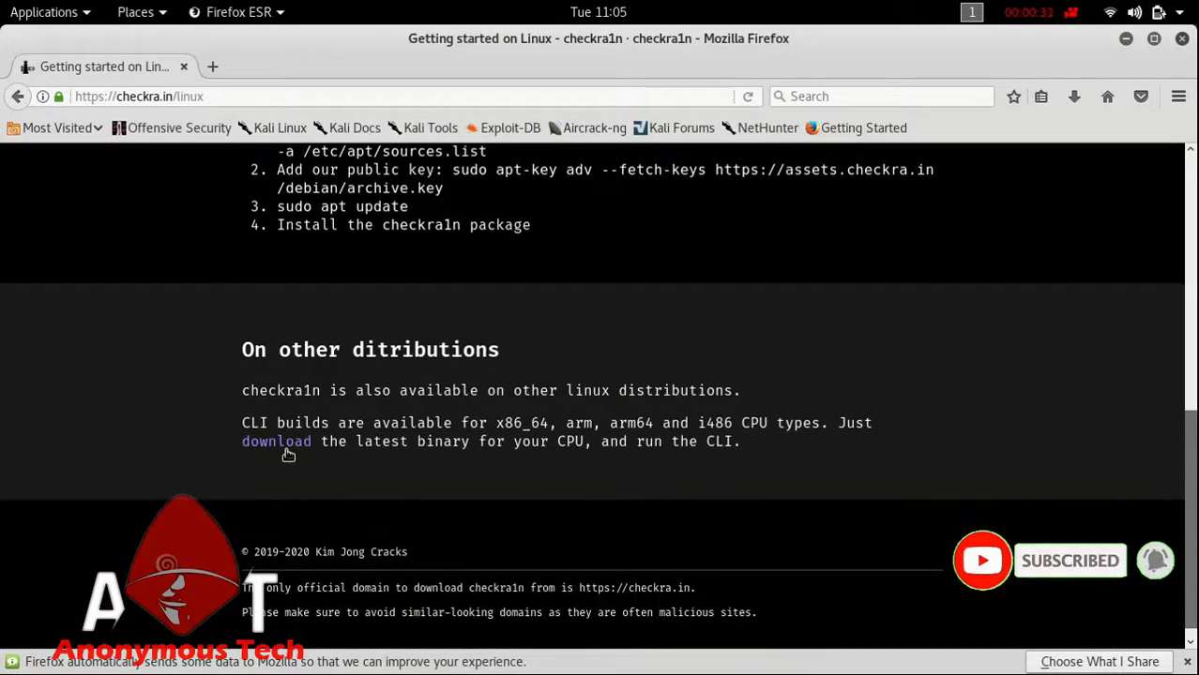
pyautogui.click(278, 443)
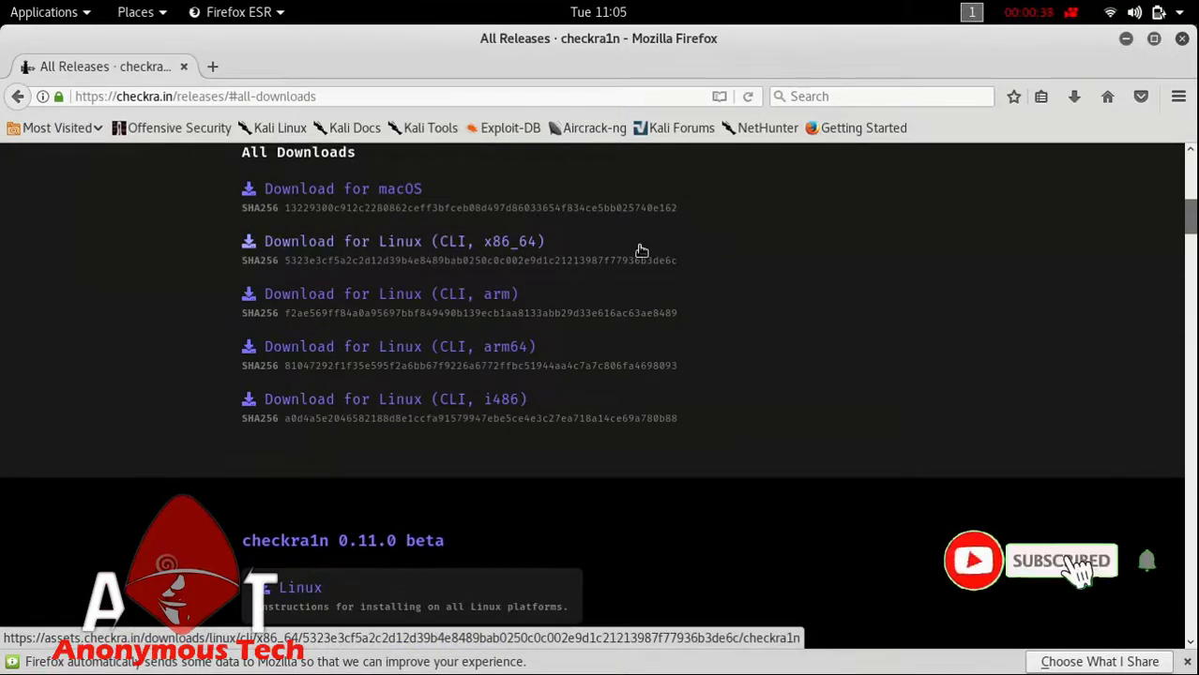
pyautogui.click(1183, 39)
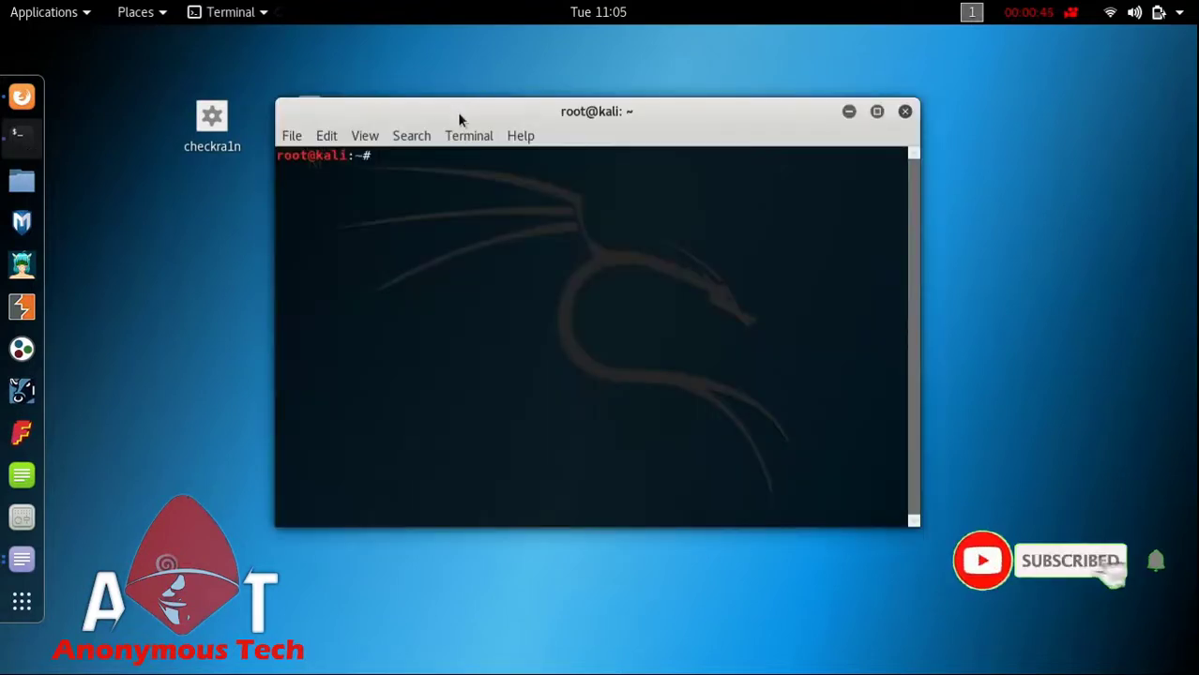
# Open Instructions.txt from the desktop and arrange its window, reduced in size, beside the terminal window
pyautogui.moveTo(461, 111); pyautogui.dragTo(641, 126)
pyautogui.doubleClick(308, 123)
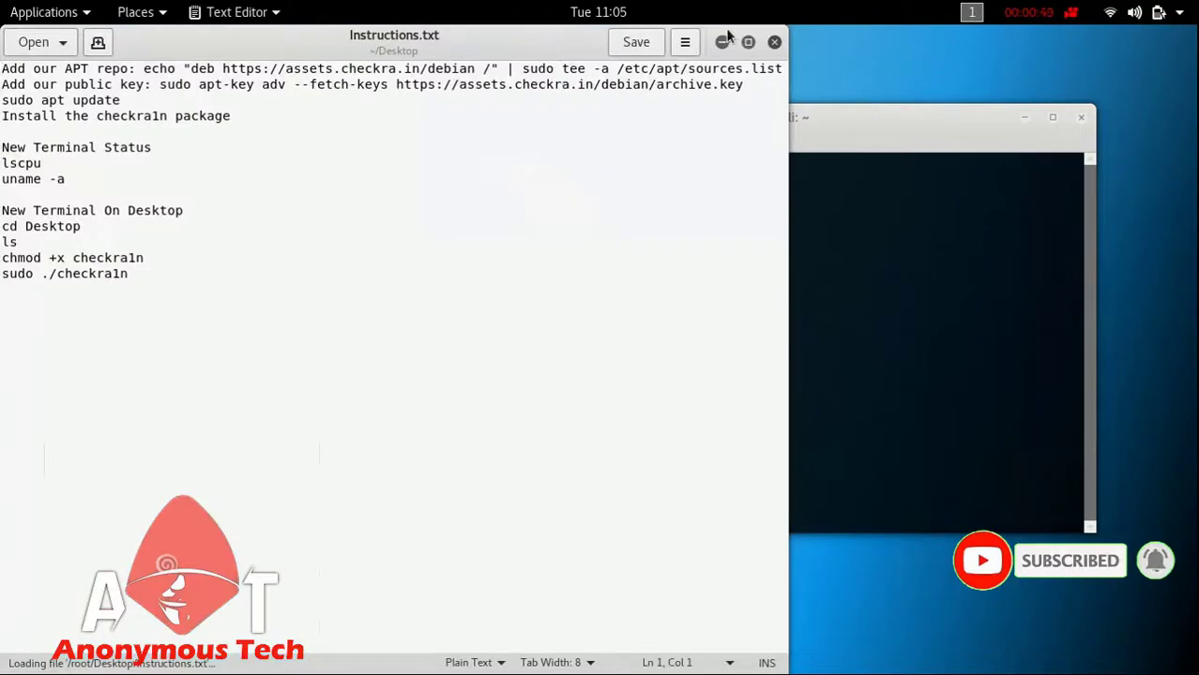
pyautogui.press('super+Down')
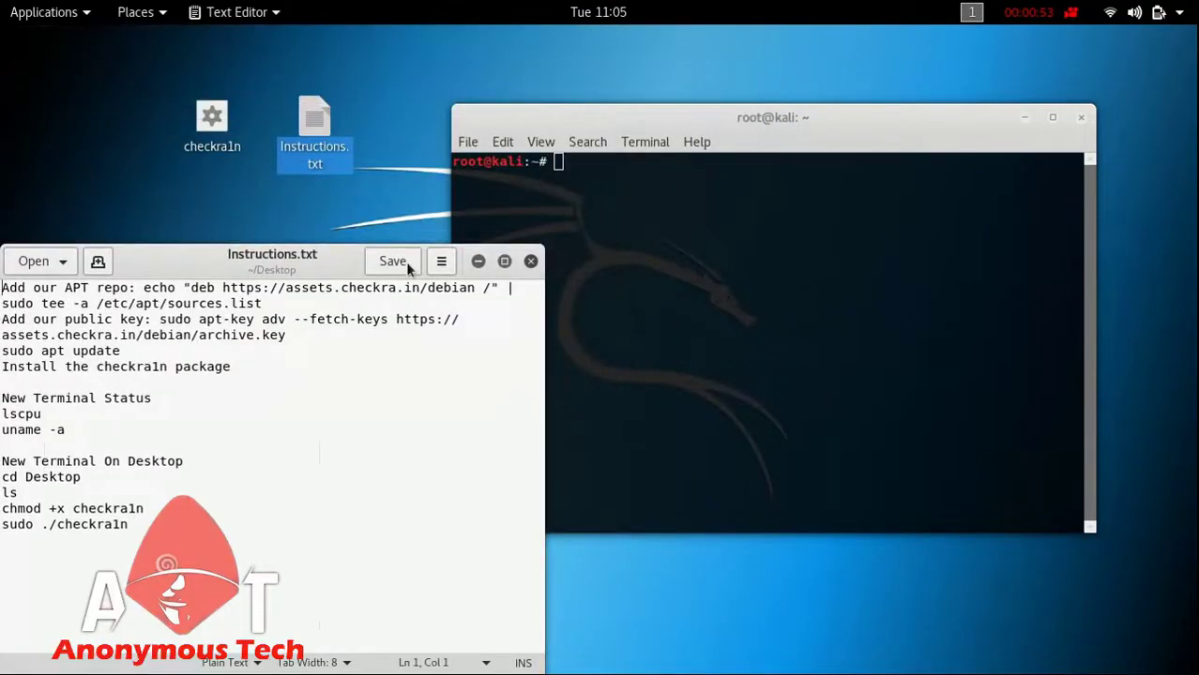
pyautogui.moveTo(358, 275); pyautogui.dragTo(360, 114)
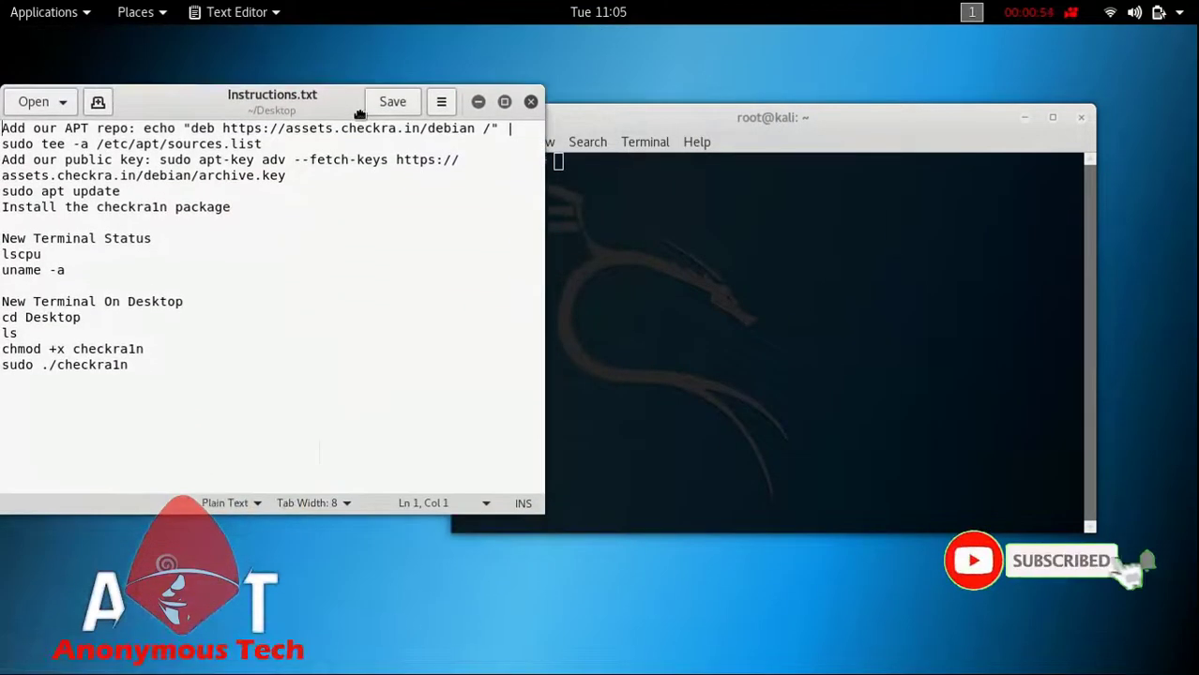
pyautogui.click(556, 119)
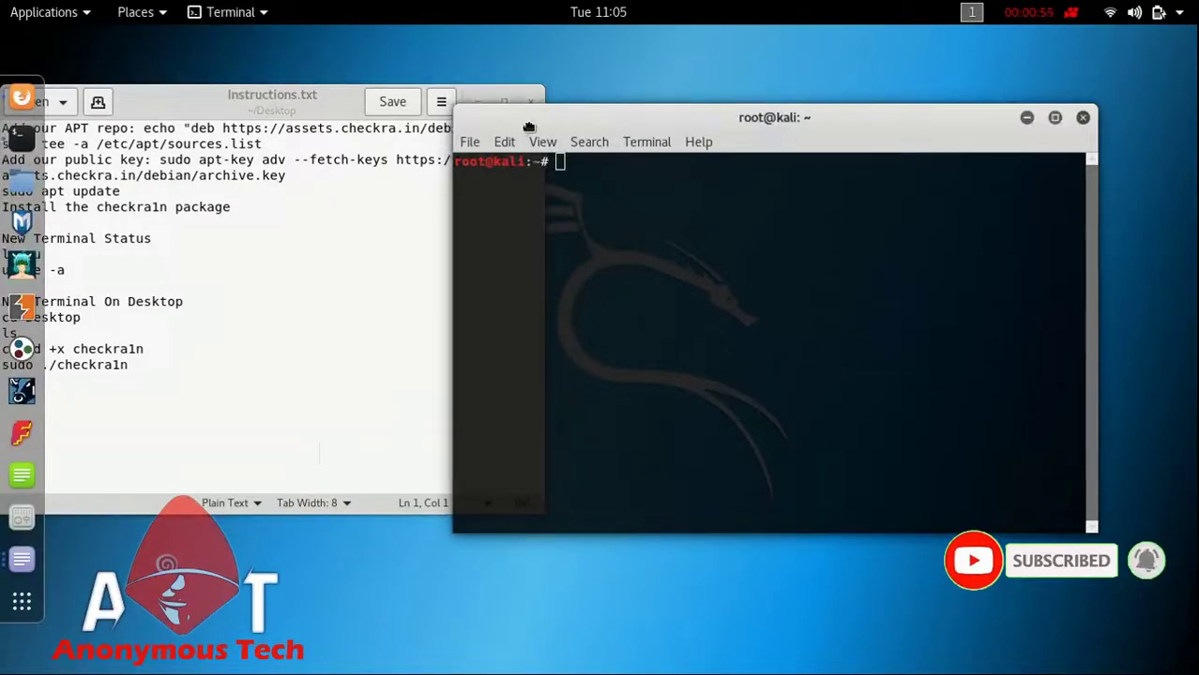
pyautogui.moveTo(529, 124); pyautogui.dragTo(557, 208)
pyautogui.click(423, 207)
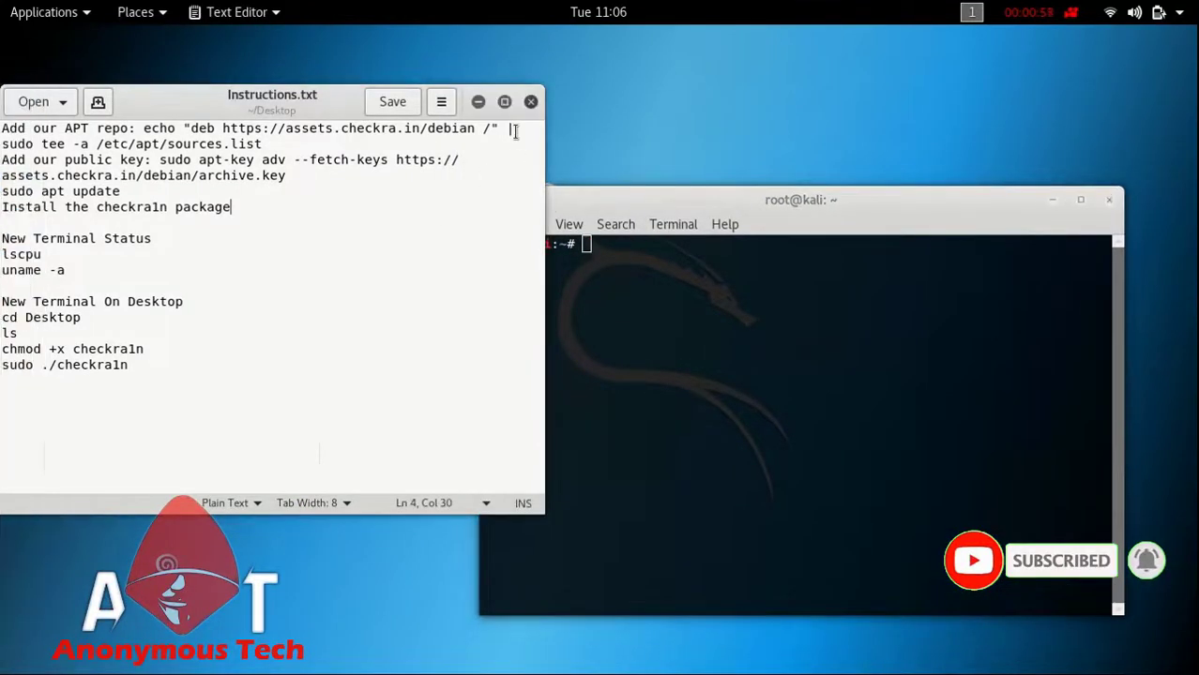
pyautogui.moveTo(194, 138); pyautogui.dragTo(327, 153)
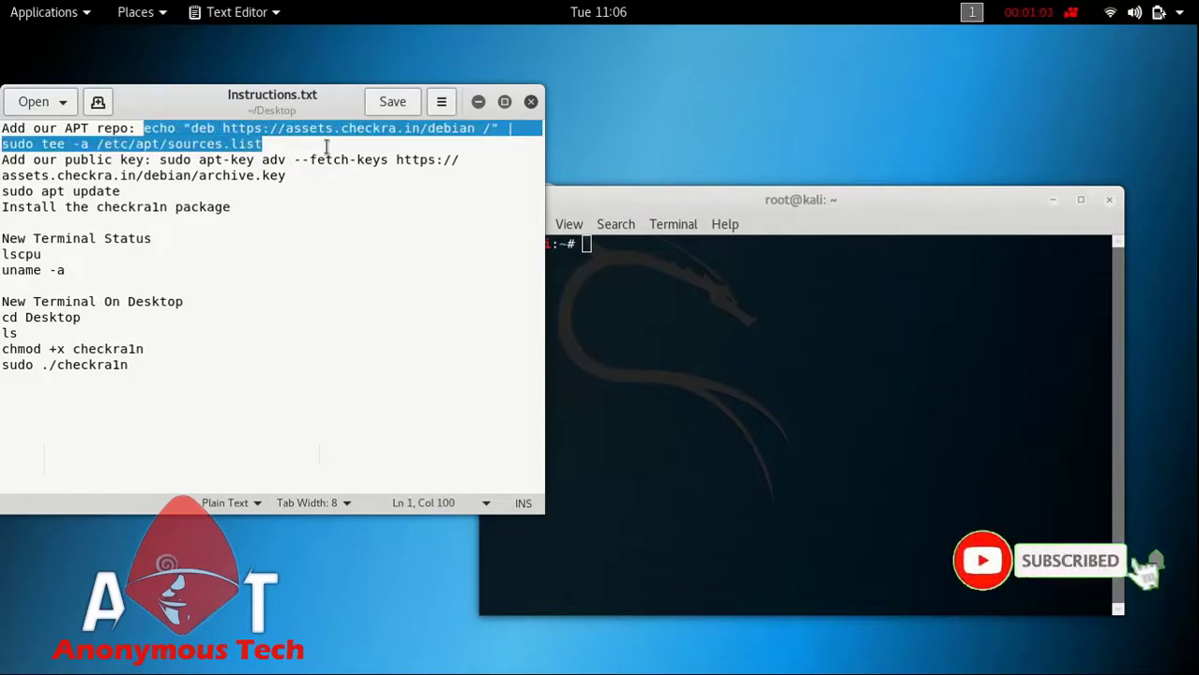
pyautogui.rightClick(319, 132)
pyautogui.click(358, 218)
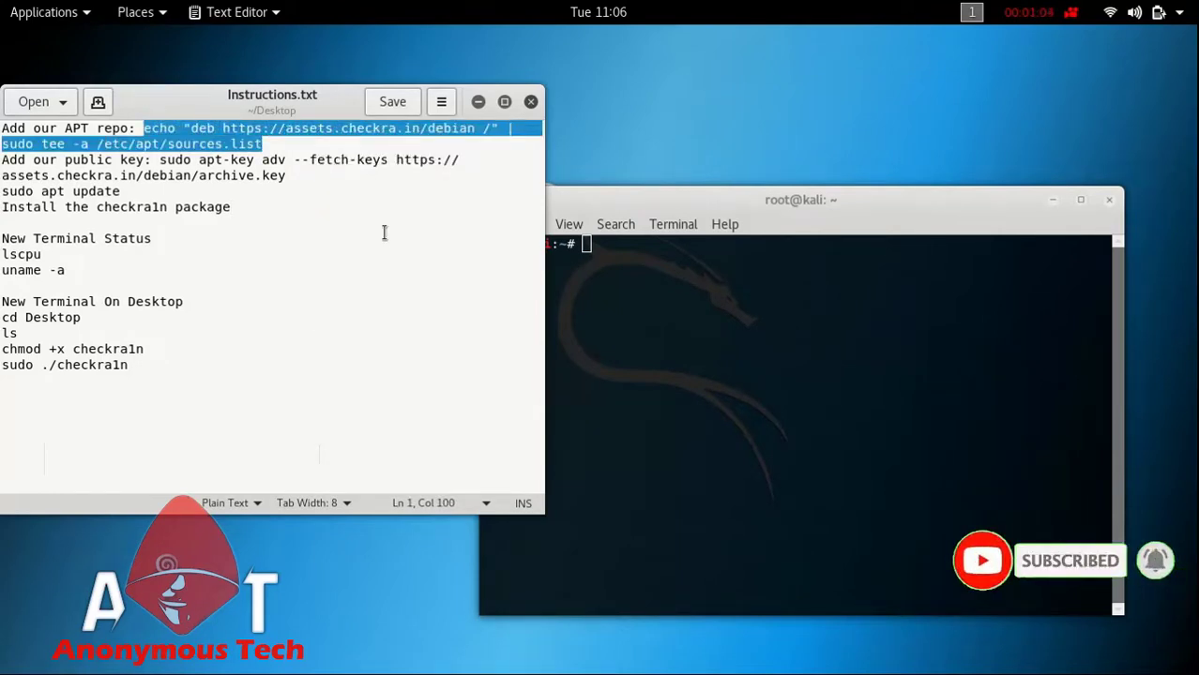
pyautogui.click(610, 268)
pyautogui.rightClick(605, 261)
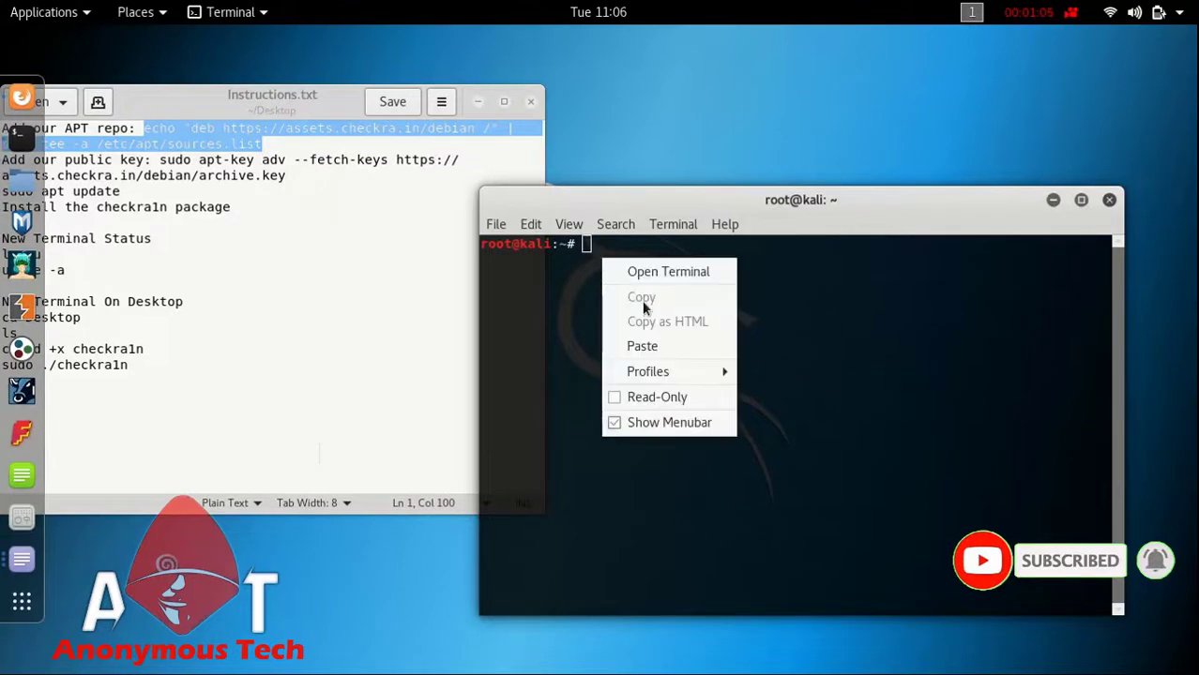
pyautogui.click(666, 349)
pyautogui.press('Return')
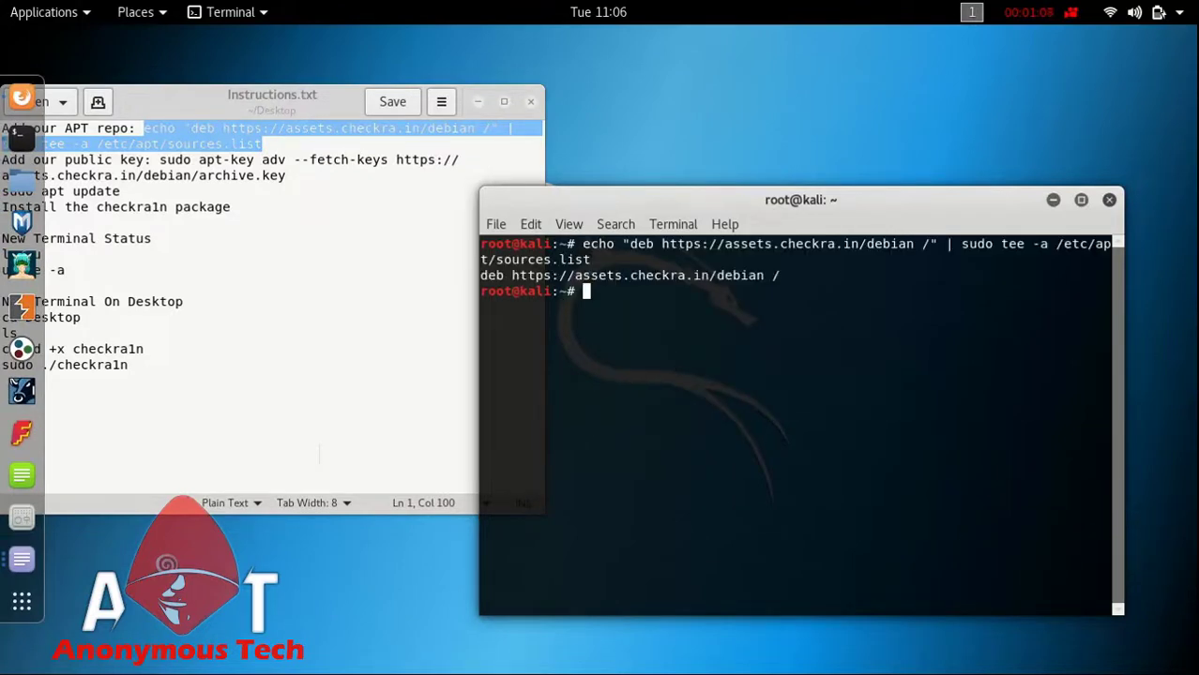
pyautogui.click(409, 337)
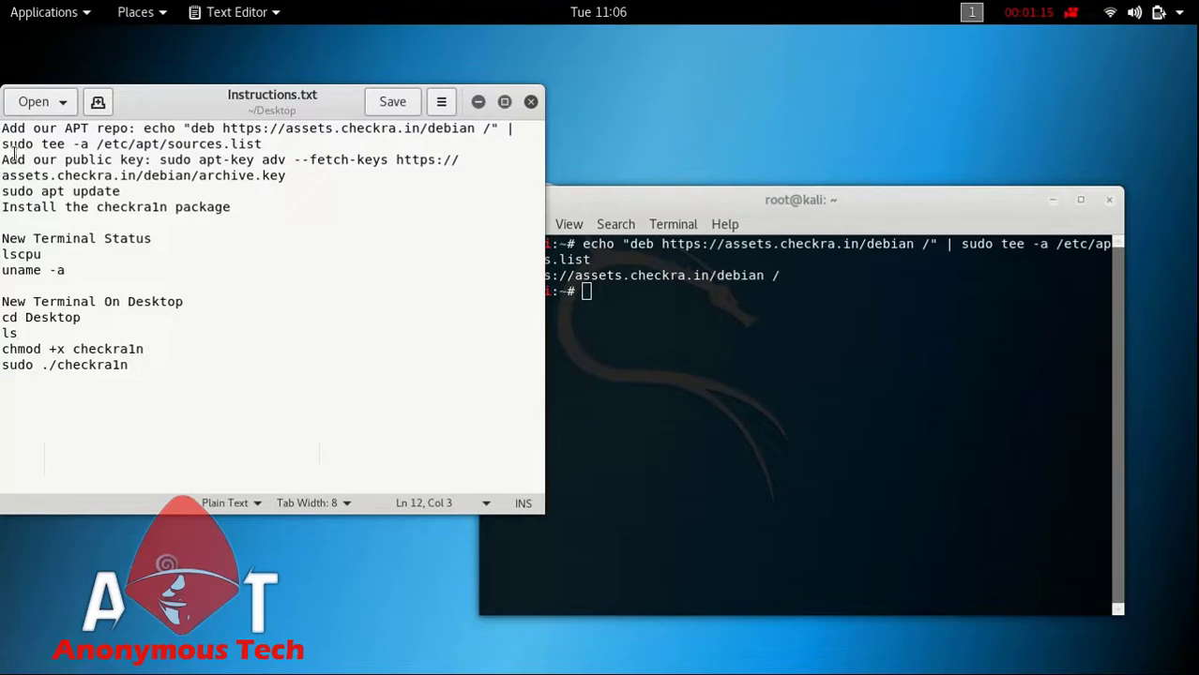
pyautogui.moveTo(514, 128); pyautogui.dragTo(222, 129)
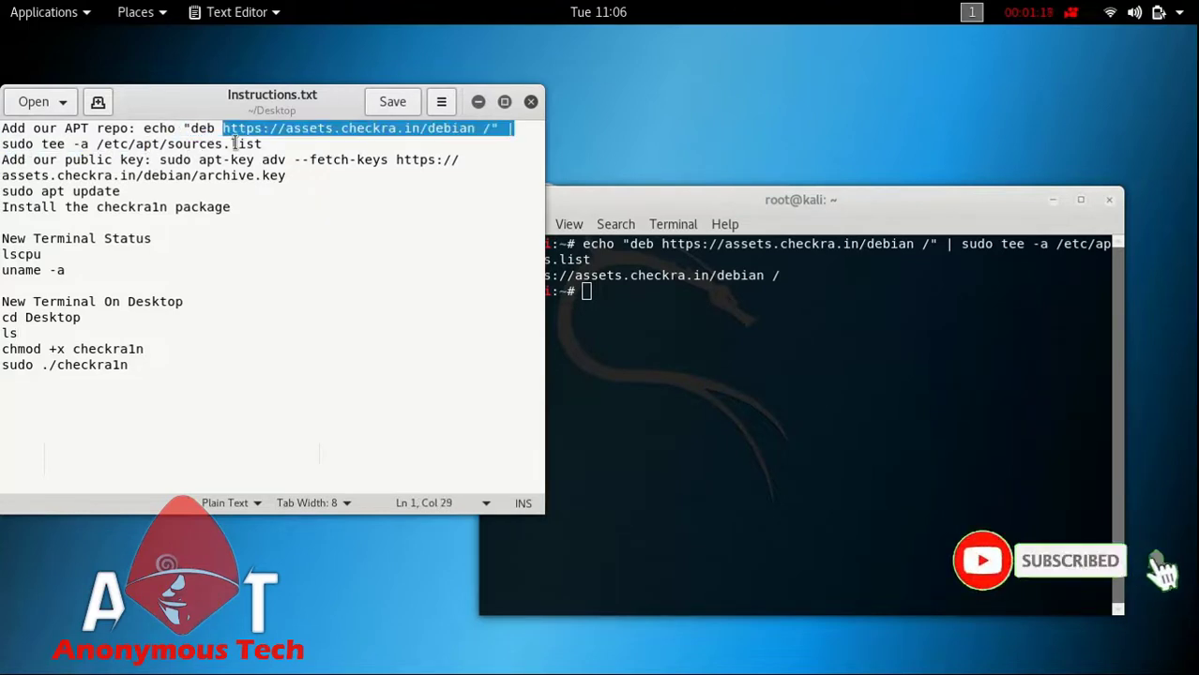
pyautogui.click(291, 195)
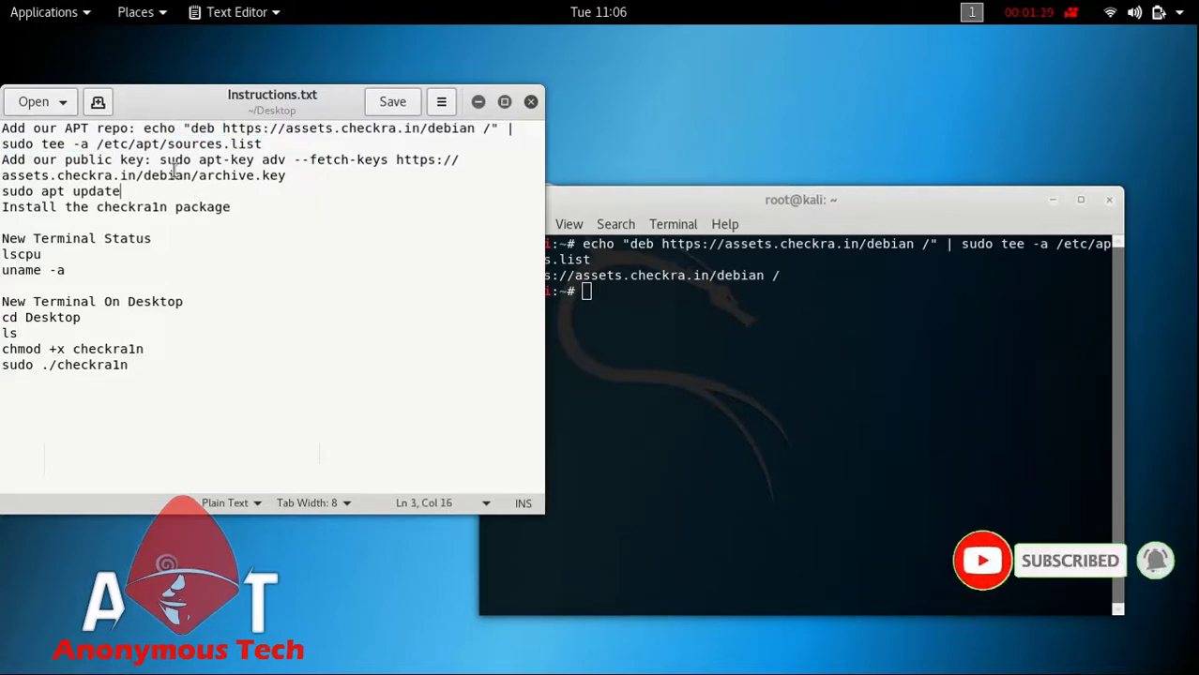
pyautogui.moveTo(170, 175); pyautogui.dragTo(304, 183)
pyautogui.rightClick(285, 187)
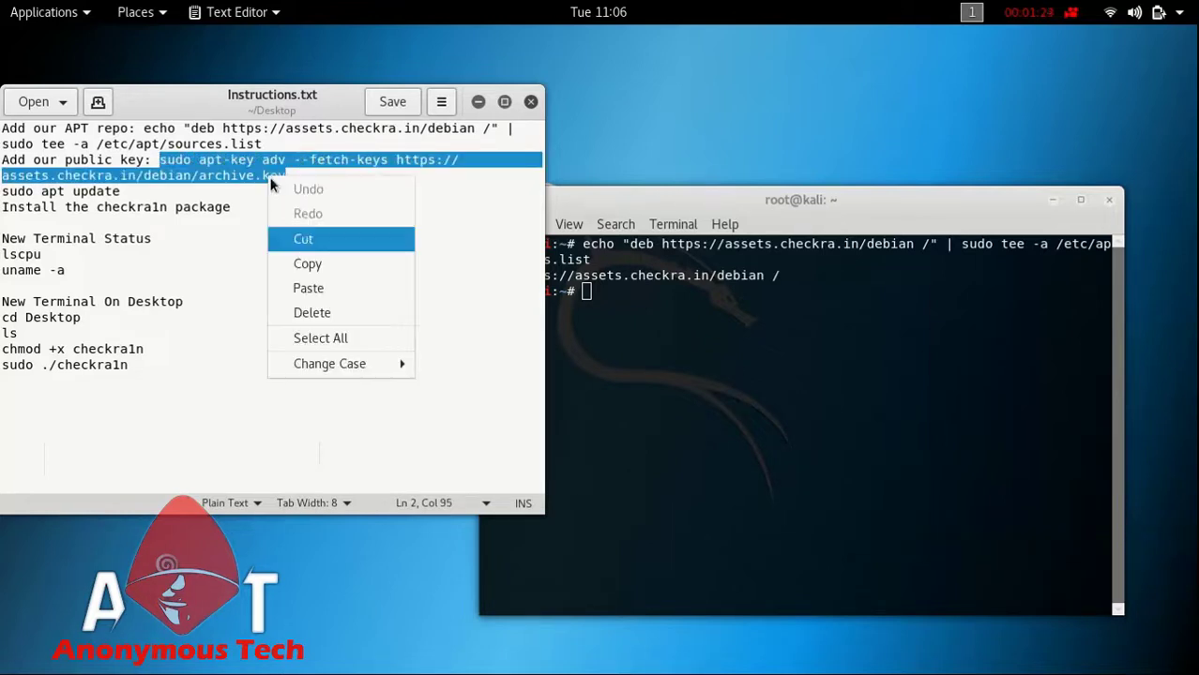
pyautogui.click(316, 259)
pyautogui.click(579, 352)
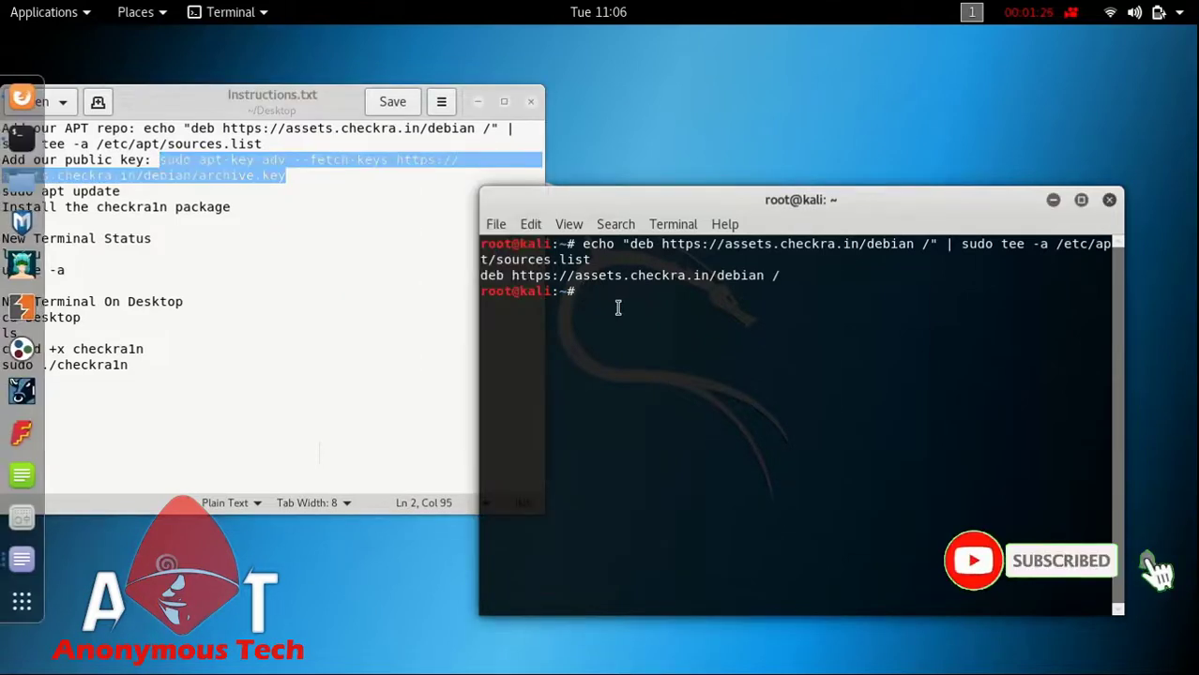
pyautogui.rightClick(611, 299)
pyautogui.click(655, 386)
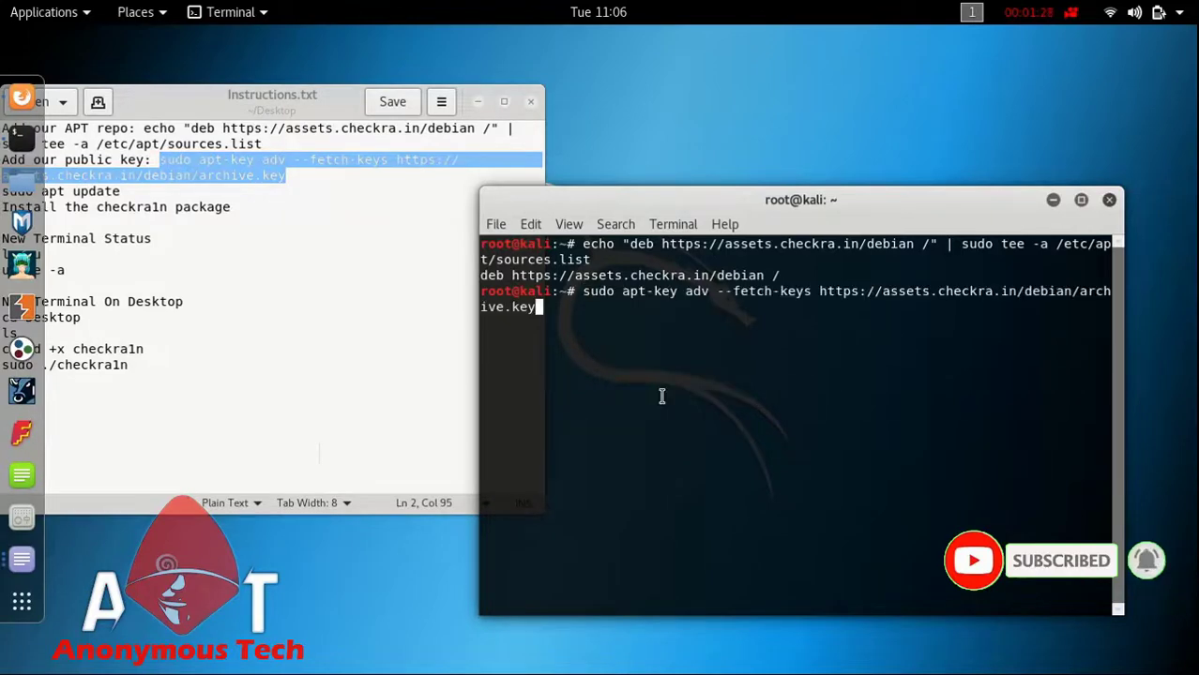
pyautogui.press('Return')
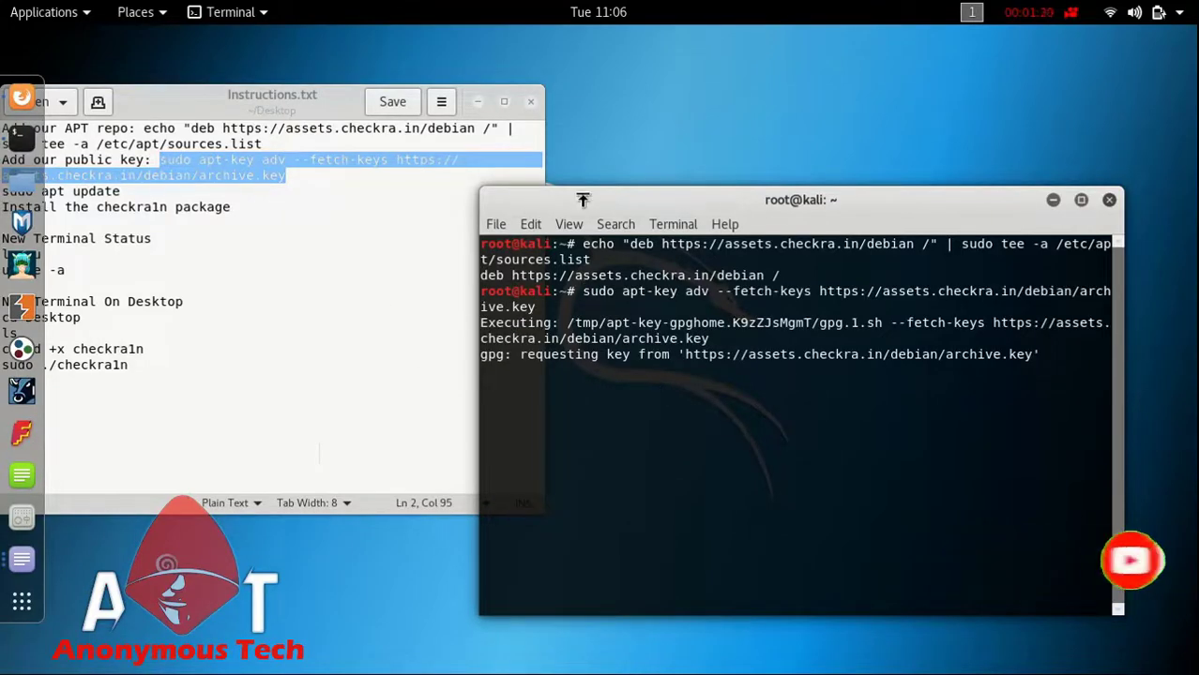
pyautogui.moveTo(613, 201)
pyautogui.mouseDown()
pyautogui.moveTo(536, 190)
pyautogui.moveTo(619, 209)
pyautogui.mouseUp()
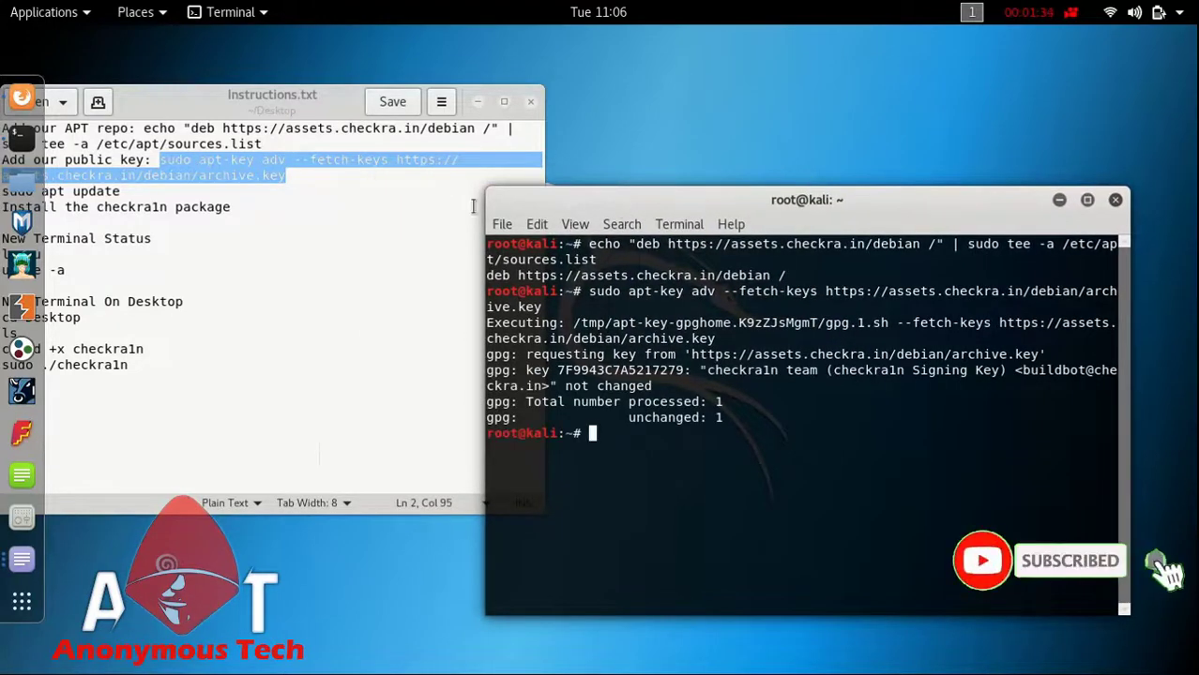
# Copy sudo apt update from the instructions, run it in the terminal, and move the terminal window closer to the screen centre
pyautogui.click(442, 194)
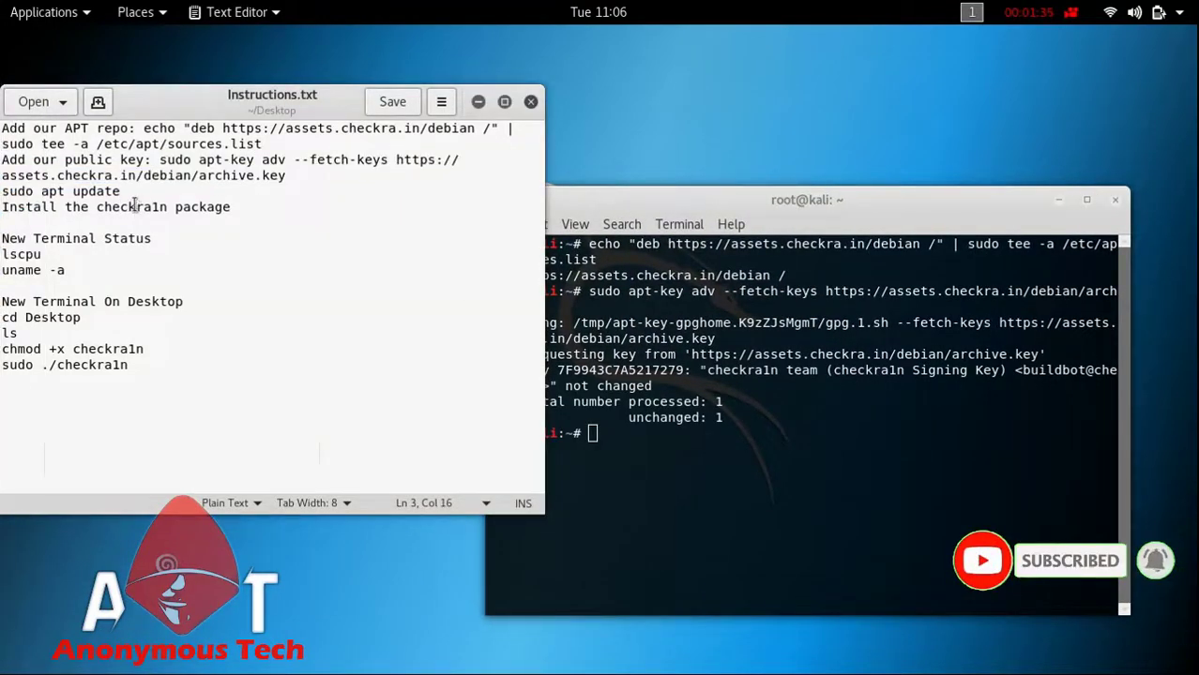
pyautogui.hotkey('ctrl', 'shift', 'Right')
pyautogui.moveTo(14, 211); pyautogui.dragTo(7, 200)
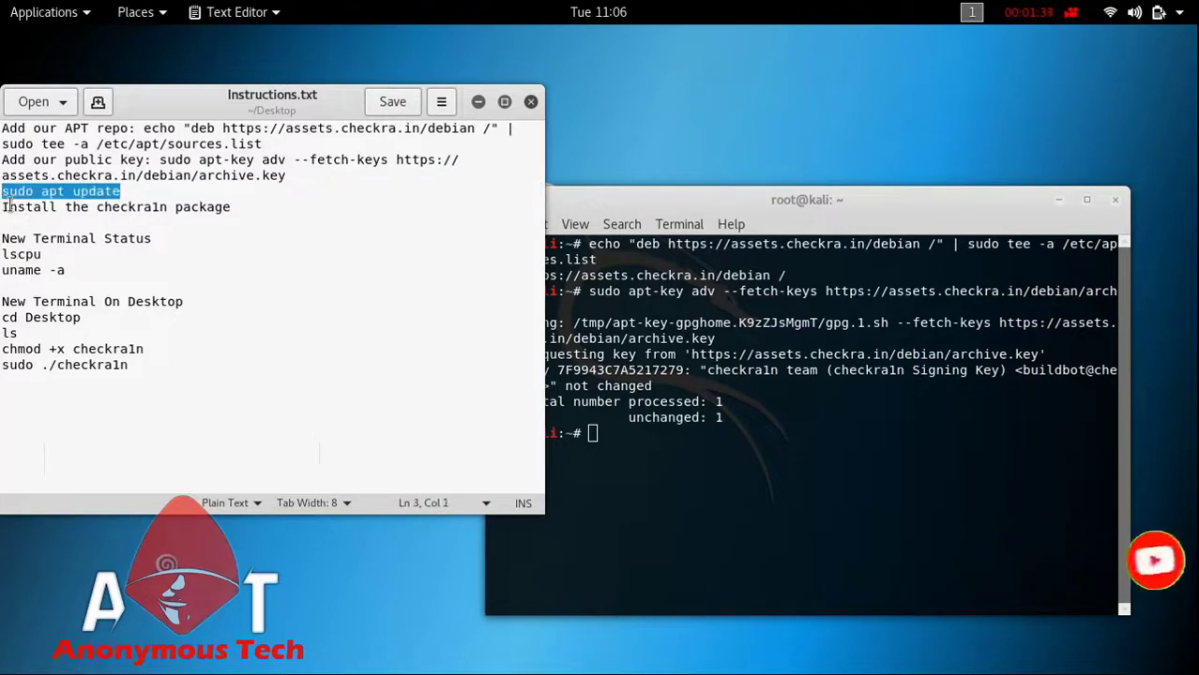
pyautogui.rightClick(44, 201)
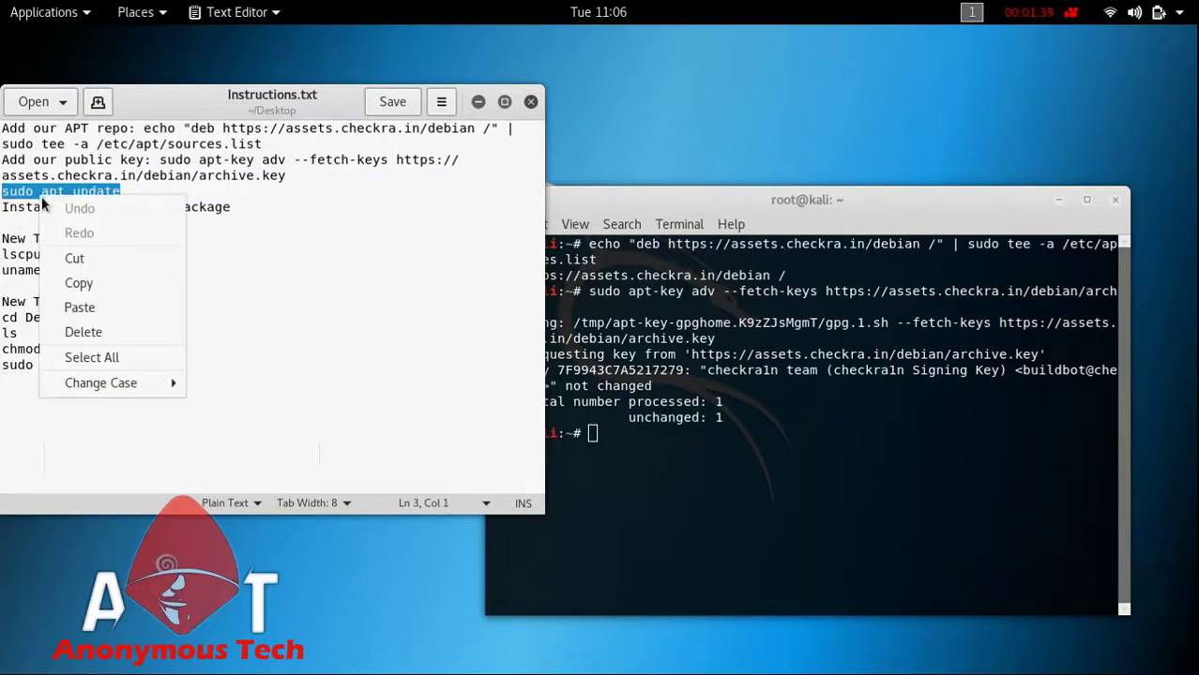
pyautogui.click(95, 284)
pyautogui.click(655, 461)
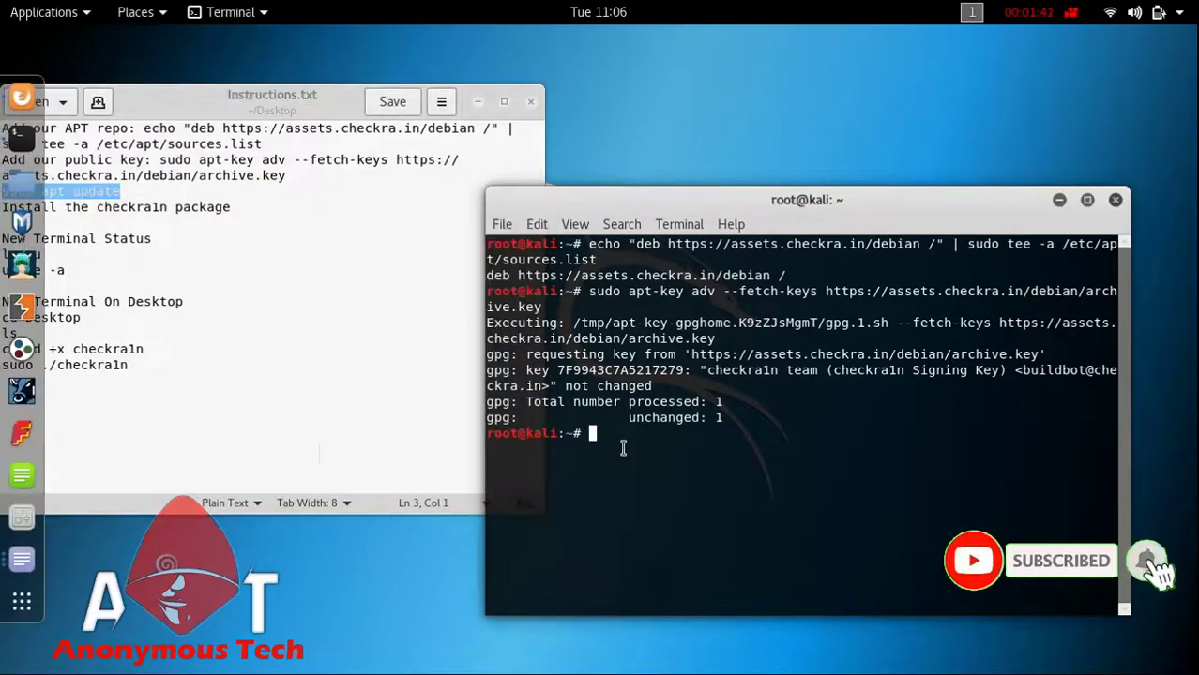
pyautogui.rightClick(618, 448)
pyautogui.click(670, 527)
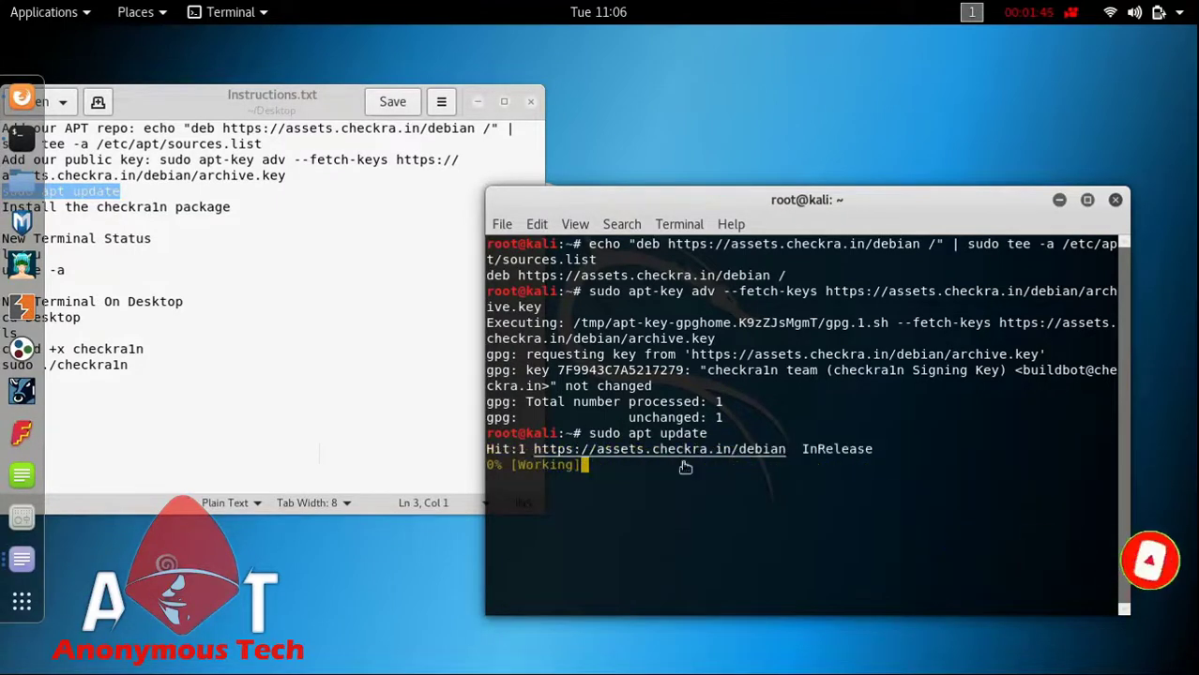
pyautogui.moveTo(621, 203); pyautogui.dragTo(508, 147)
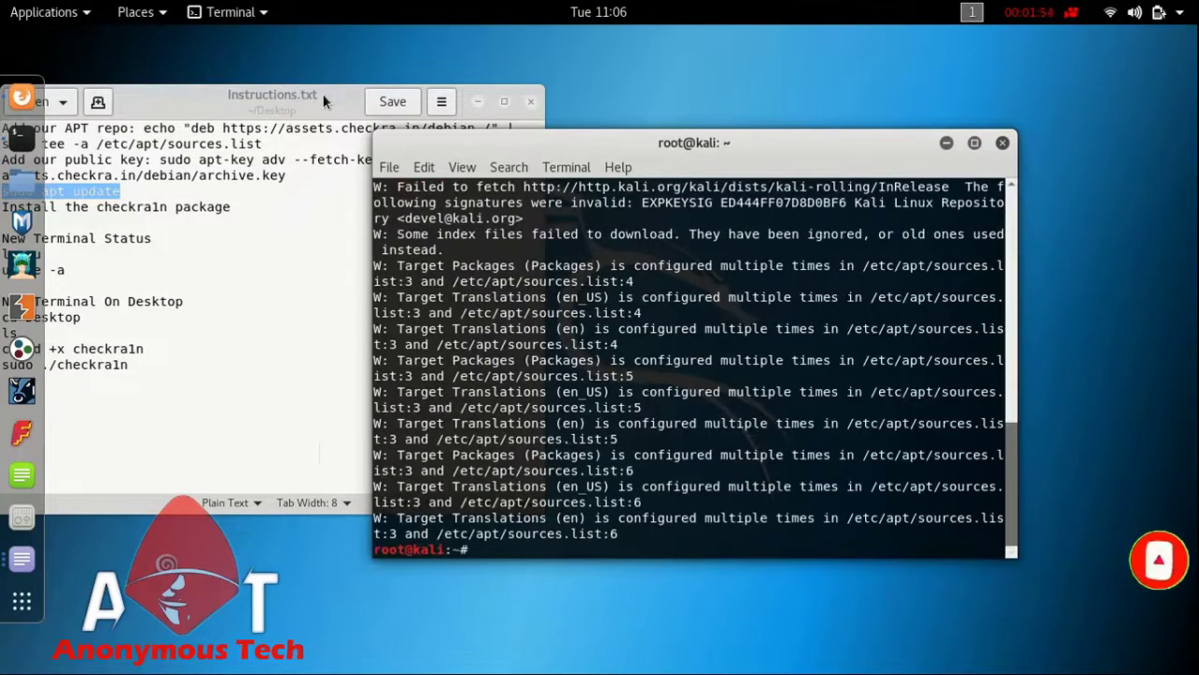
# Minimize the Instructions.txt window, open a second terminal window, and run lscpu to check the processor details
pyautogui.click(322, 94)
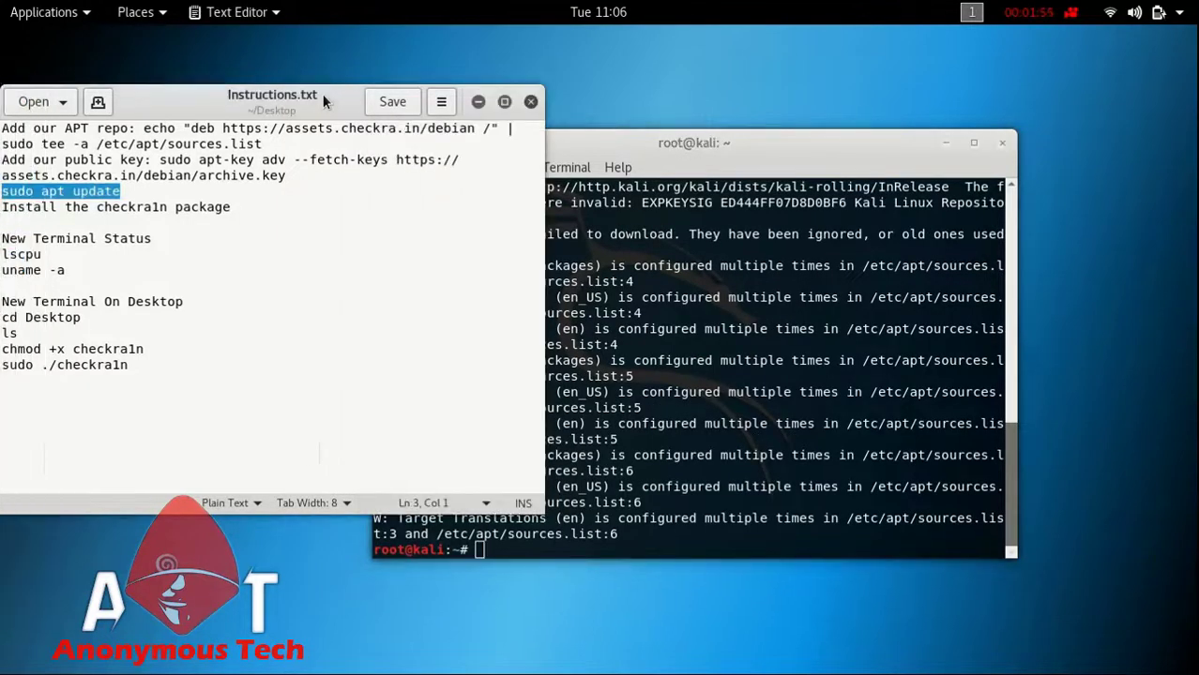
pyautogui.click(478, 101)
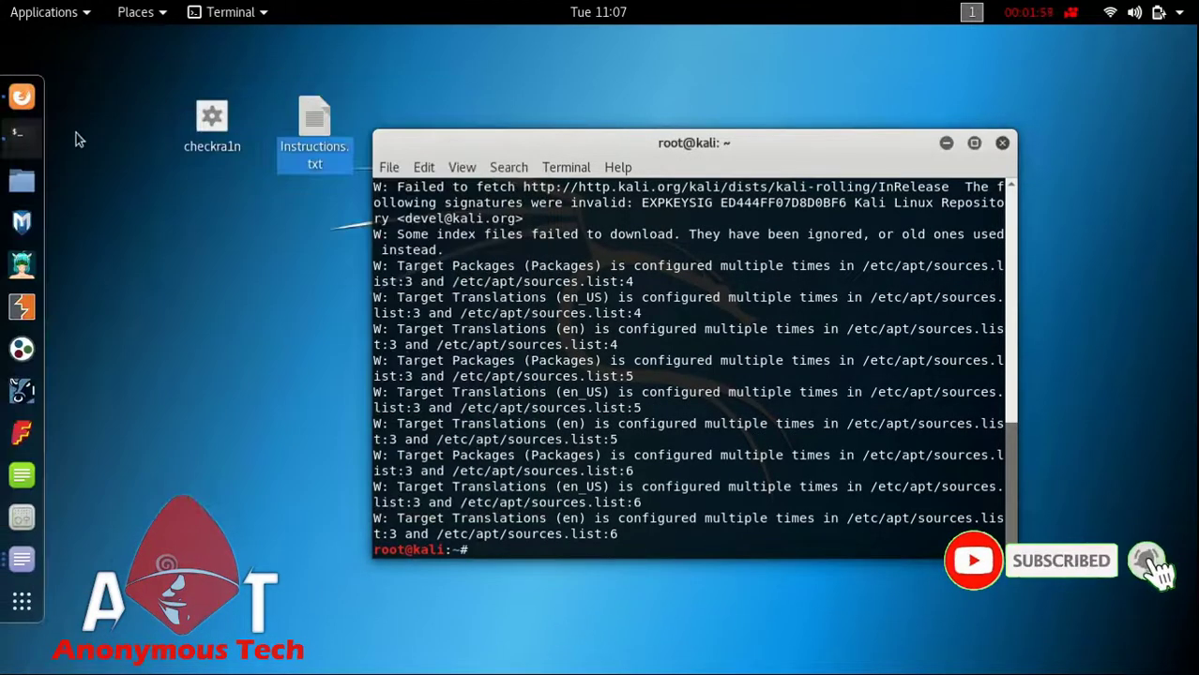
pyautogui.rightClick(12, 145)
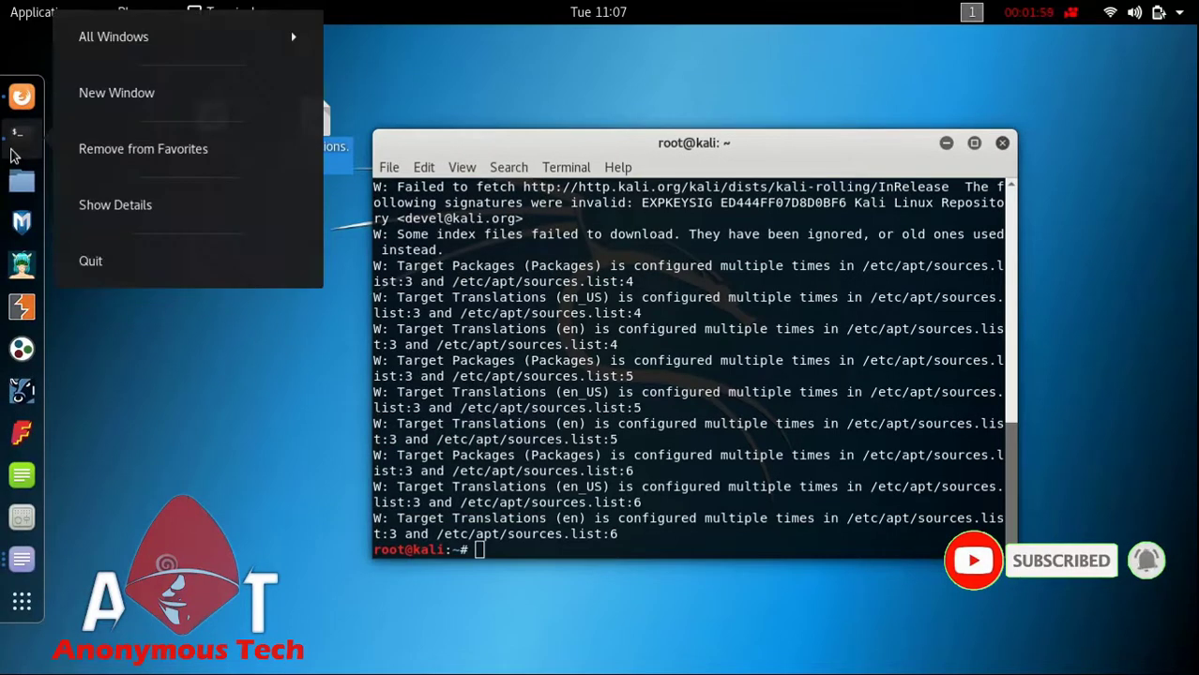
pyautogui.click(131, 114)
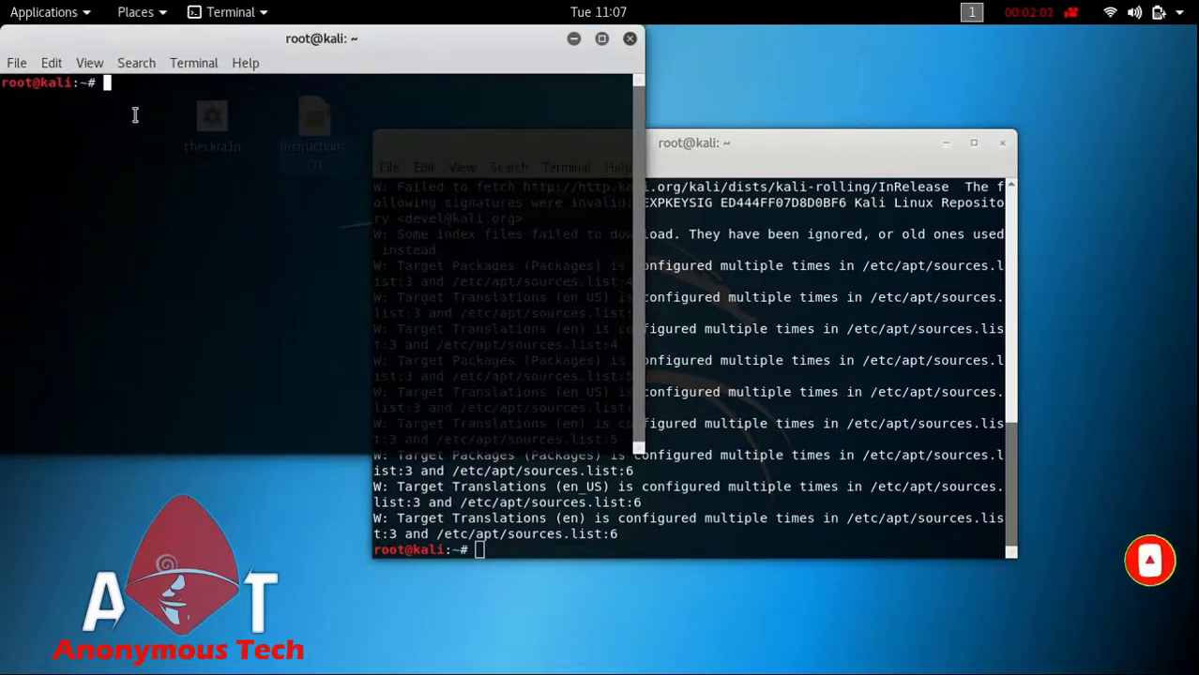
pyautogui.write('lscpu')
pyautogui.press('Return')
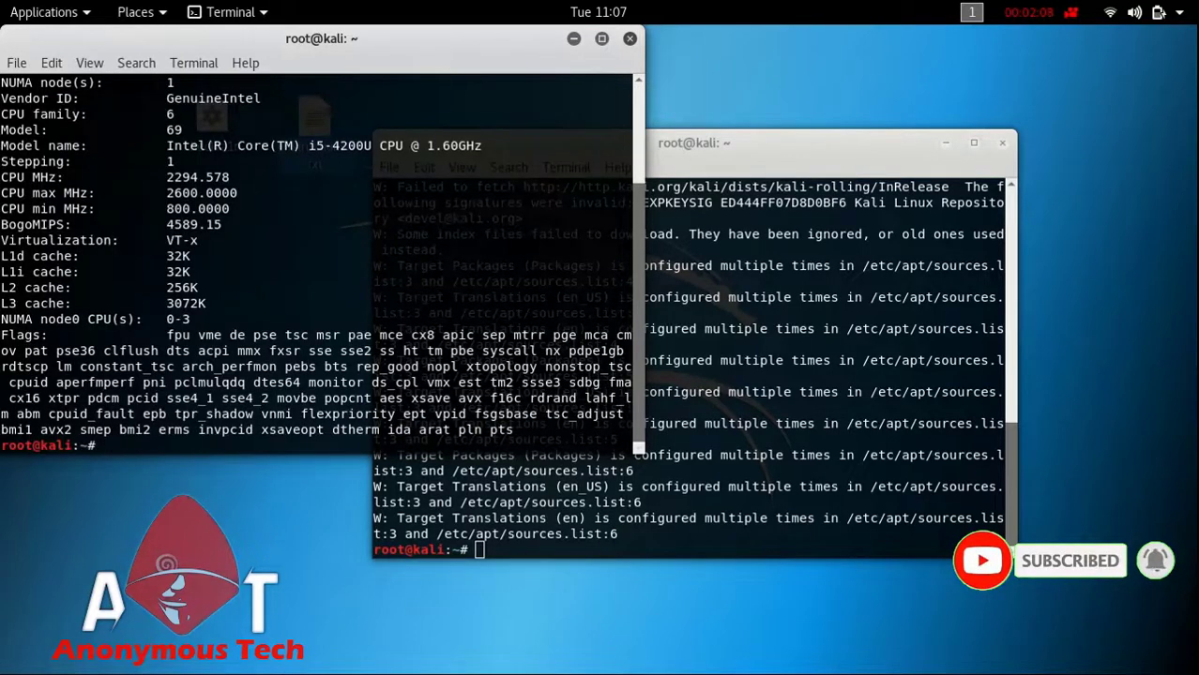
# Run uname -a in the second terminal to check the system version, and close that terminal window
pyautogui.write('uname')
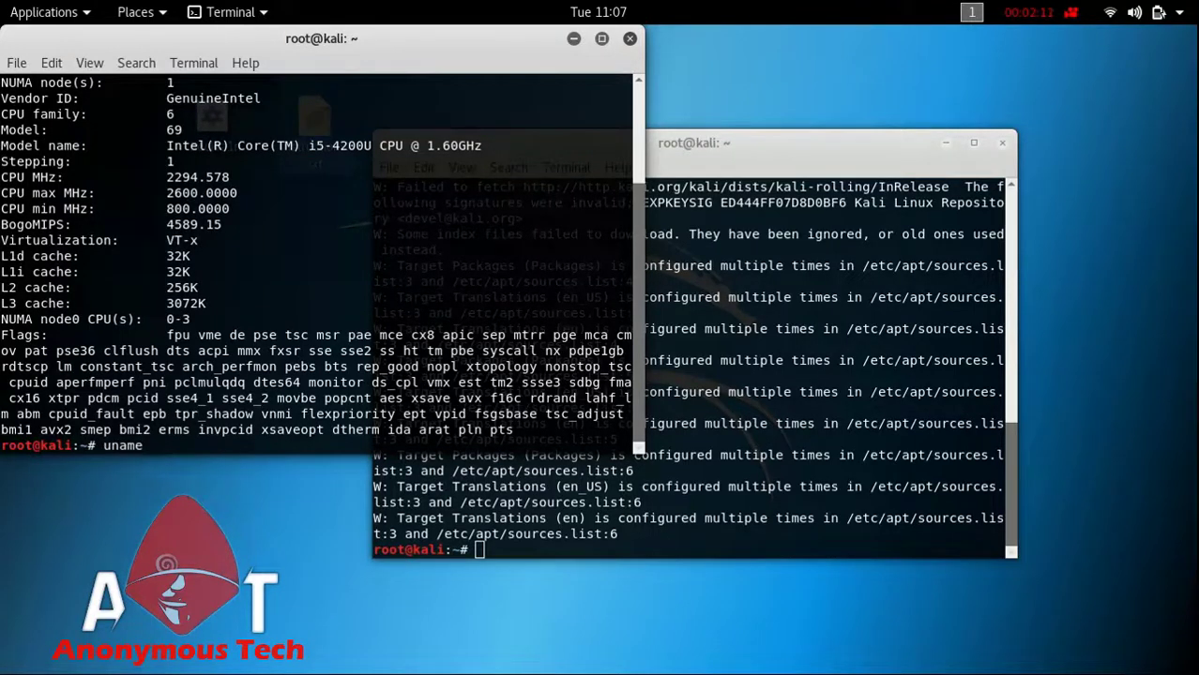
pyautogui.write(' -a')
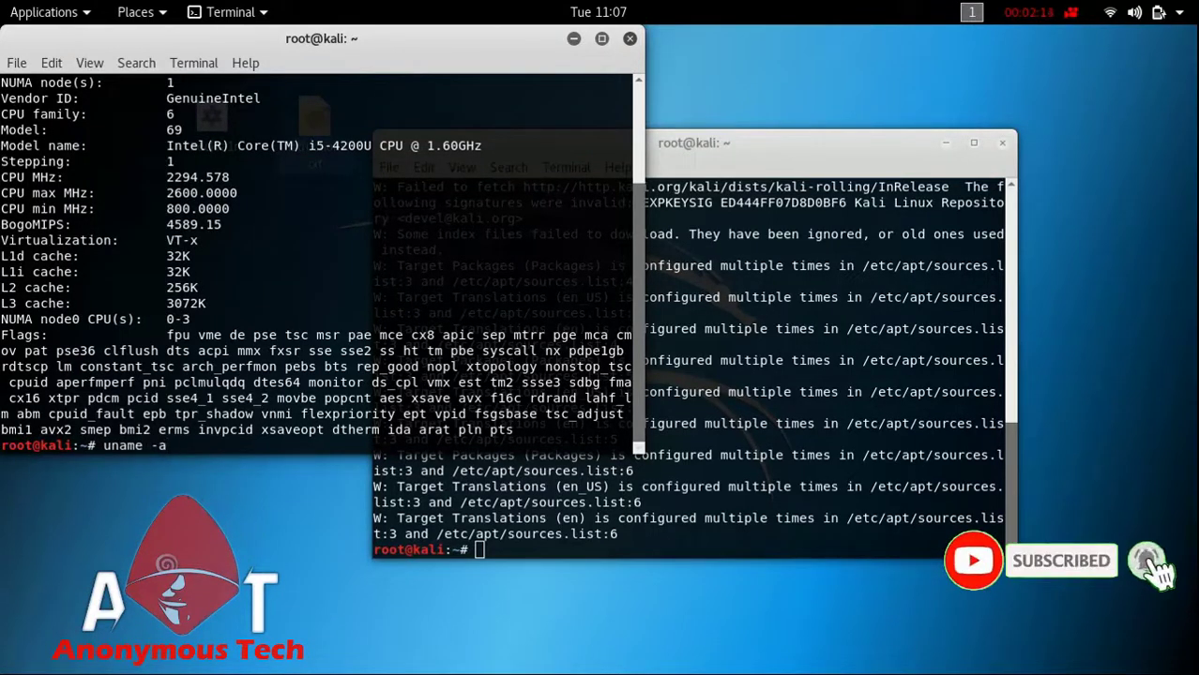
pyautogui.press('Return')
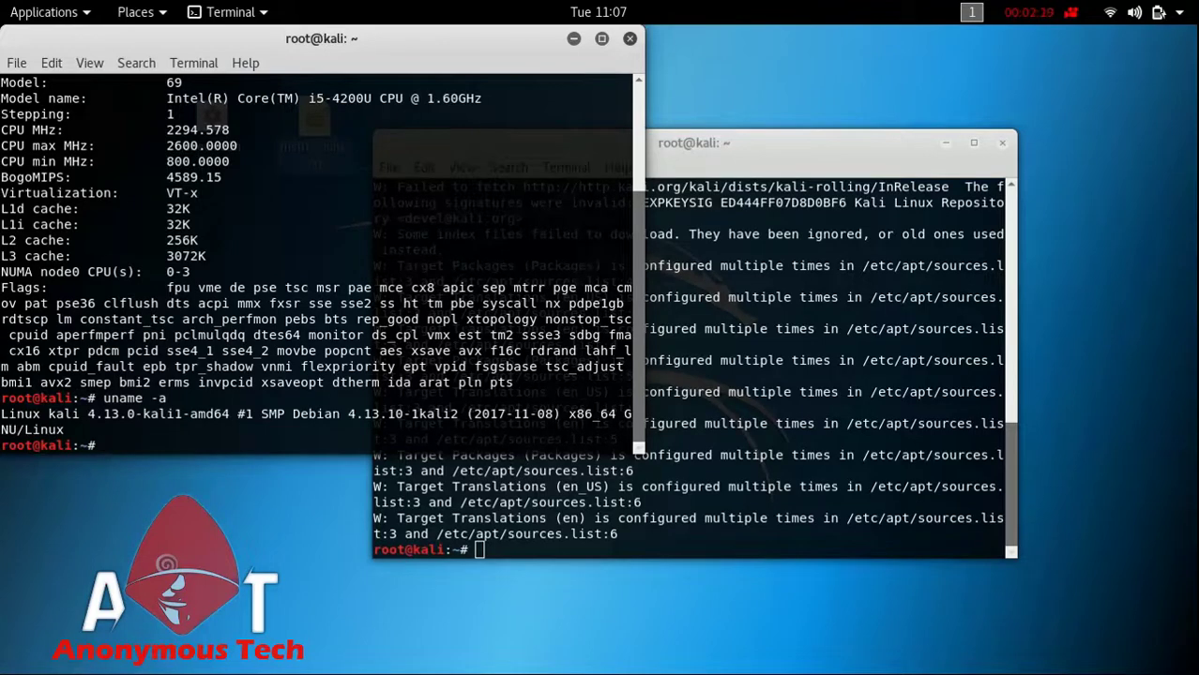
pyautogui.click(629, 39)
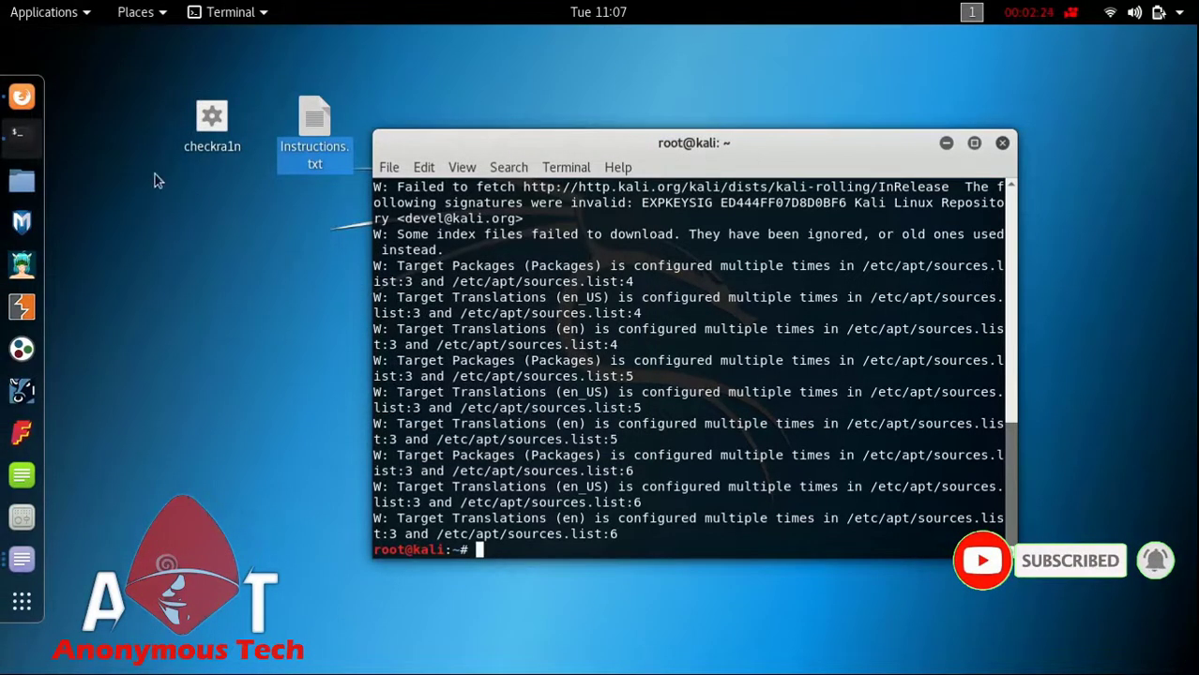
pyautogui.click(223, 234)
pyautogui.moveTo(137, 79); pyautogui.dragTo(387, 212)
pyautogui.click(189, 204)
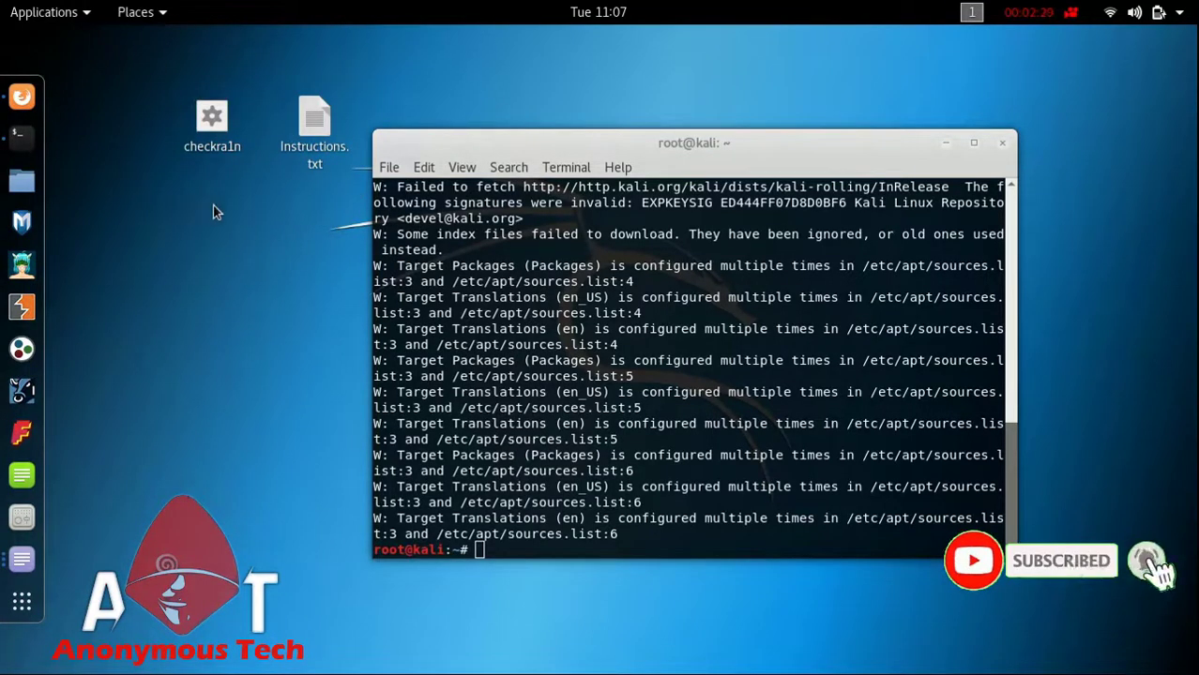
# Open a new terminal from the desktop, change to the Desktop folder with cd Desktop, and list its files with ls
pyautogui.rightClick(227, 254)
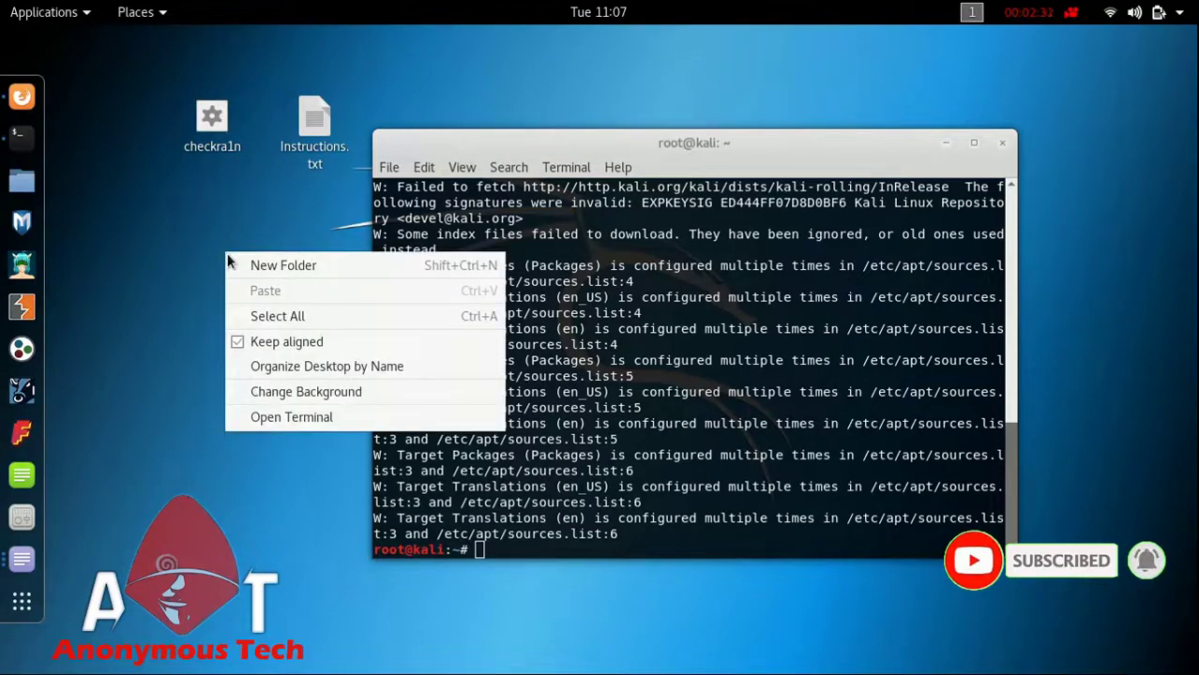
pyautogui.click(298, 420)
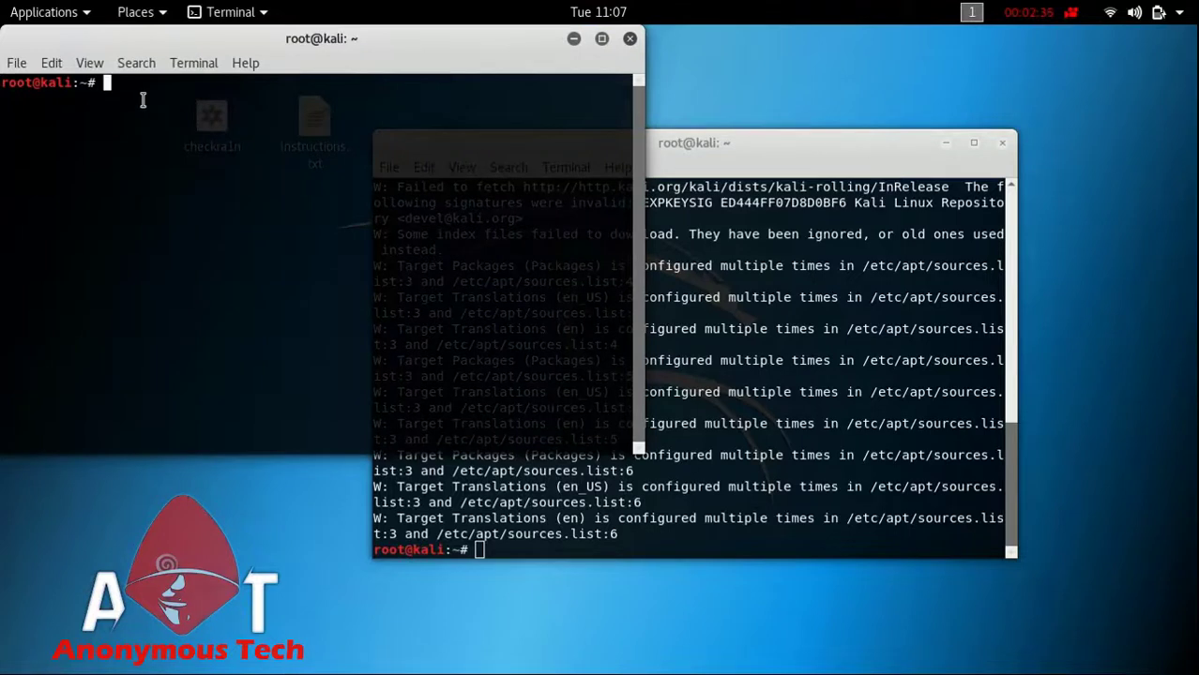
pyautogui.write('cd Des')
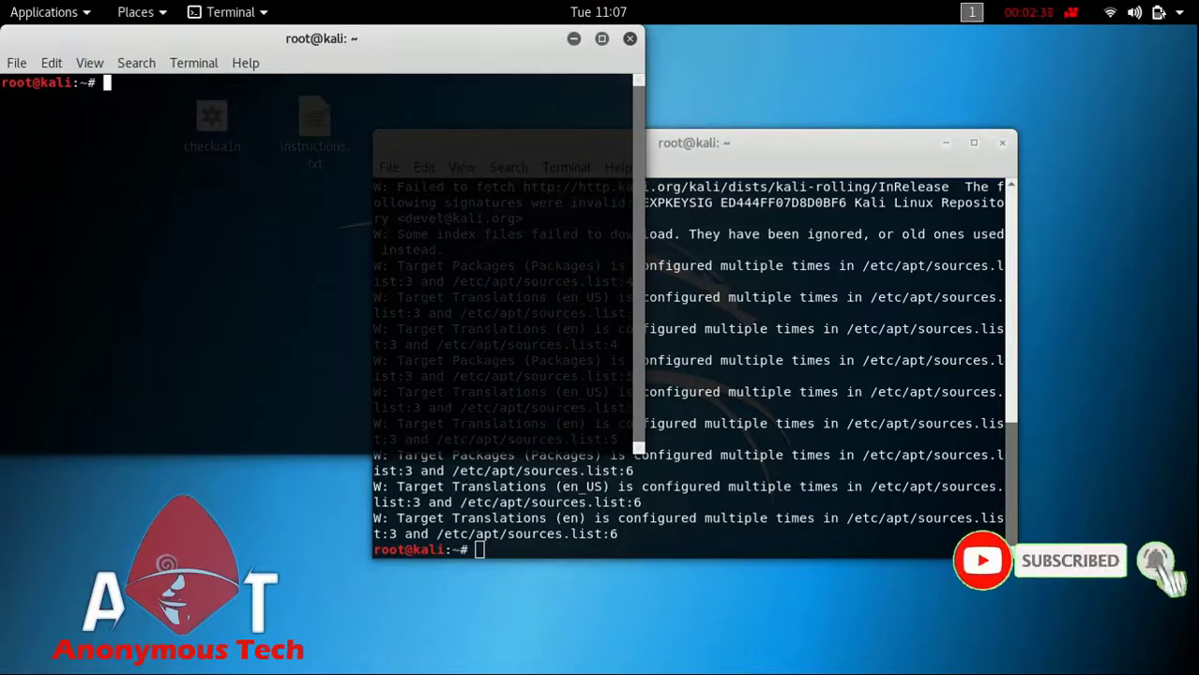
pyautogui.write('ktop')
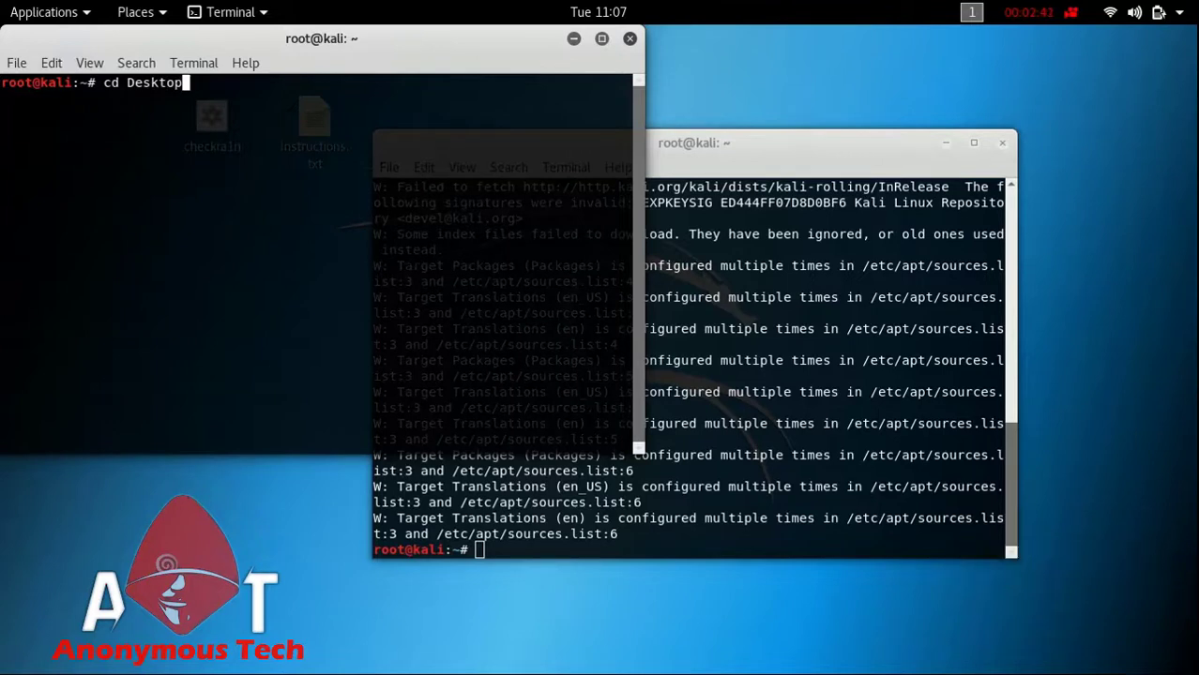
pyautogui.press('Return')
pyautogui.write('ls')
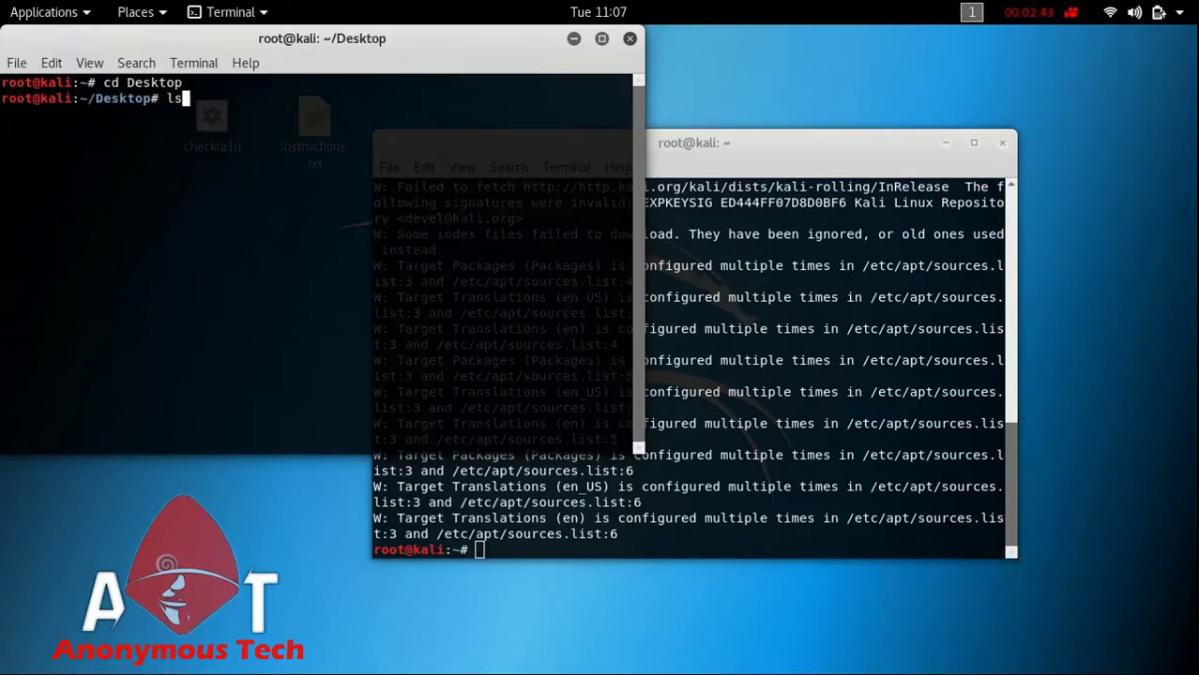
pyautogui.press('Return')
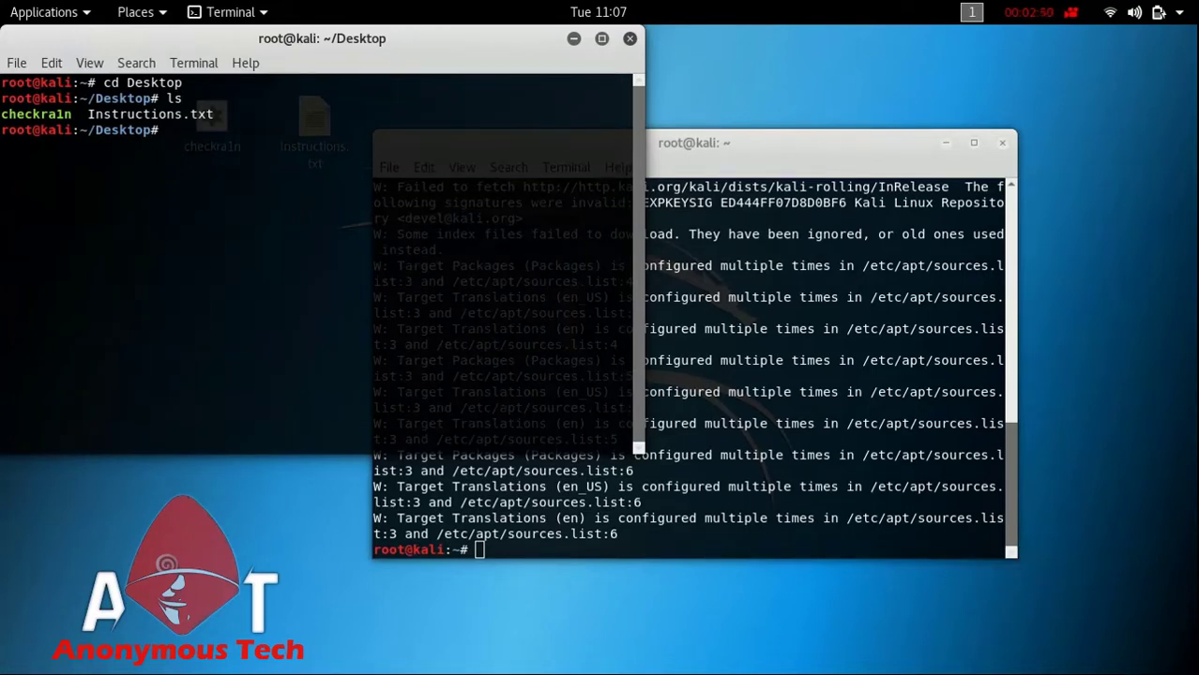
# Make the checkra1n file executable with chmod +x checkra1n
pyautogui.write('chmod')
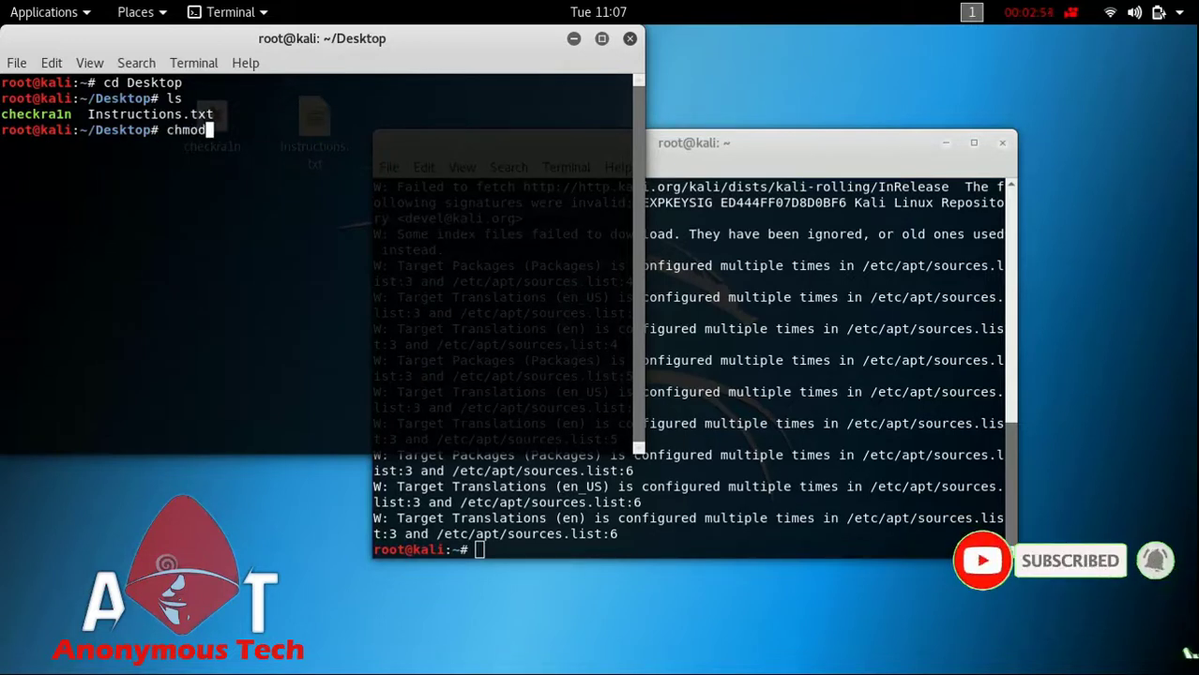
pyautogui.write(' +x')
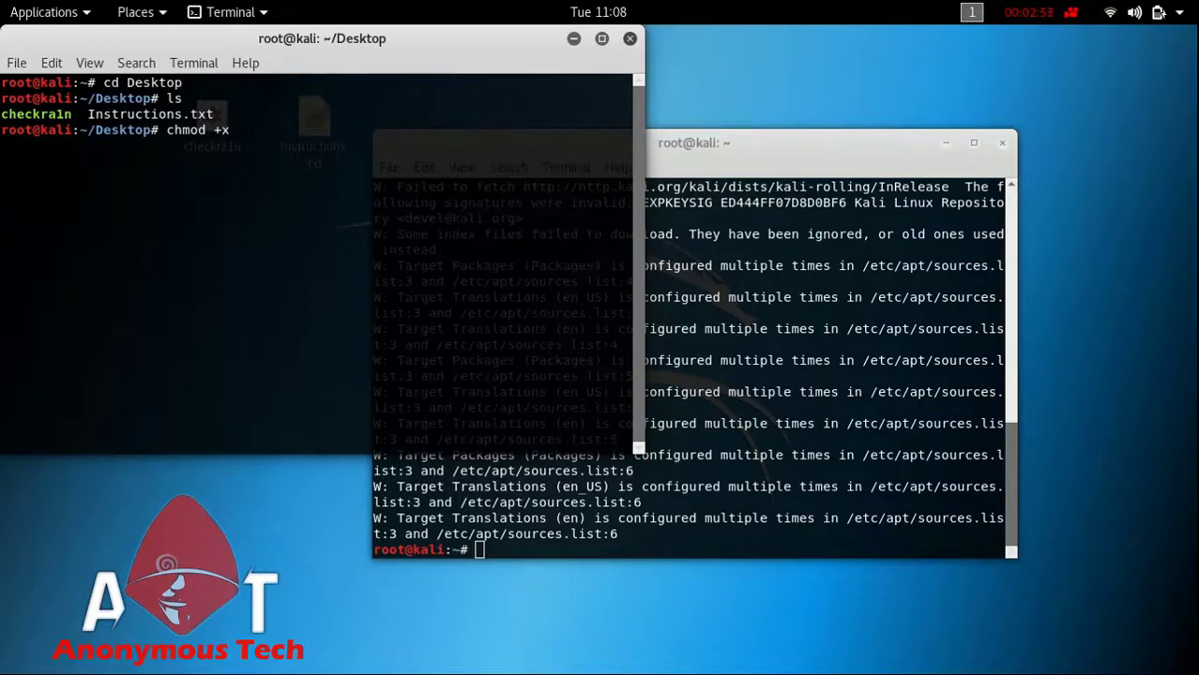
pyautogui.write(' check')
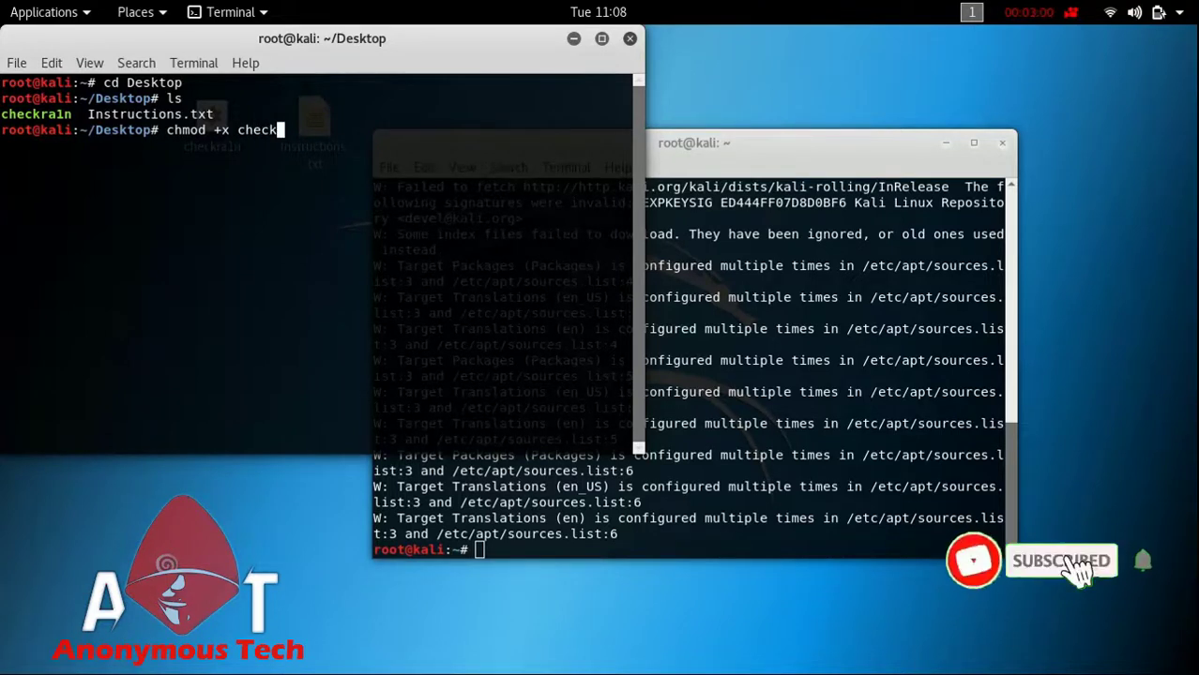
pyautogui.write('ra12')
pyautogui.press('BackSpace')
pyautogui.write('n')
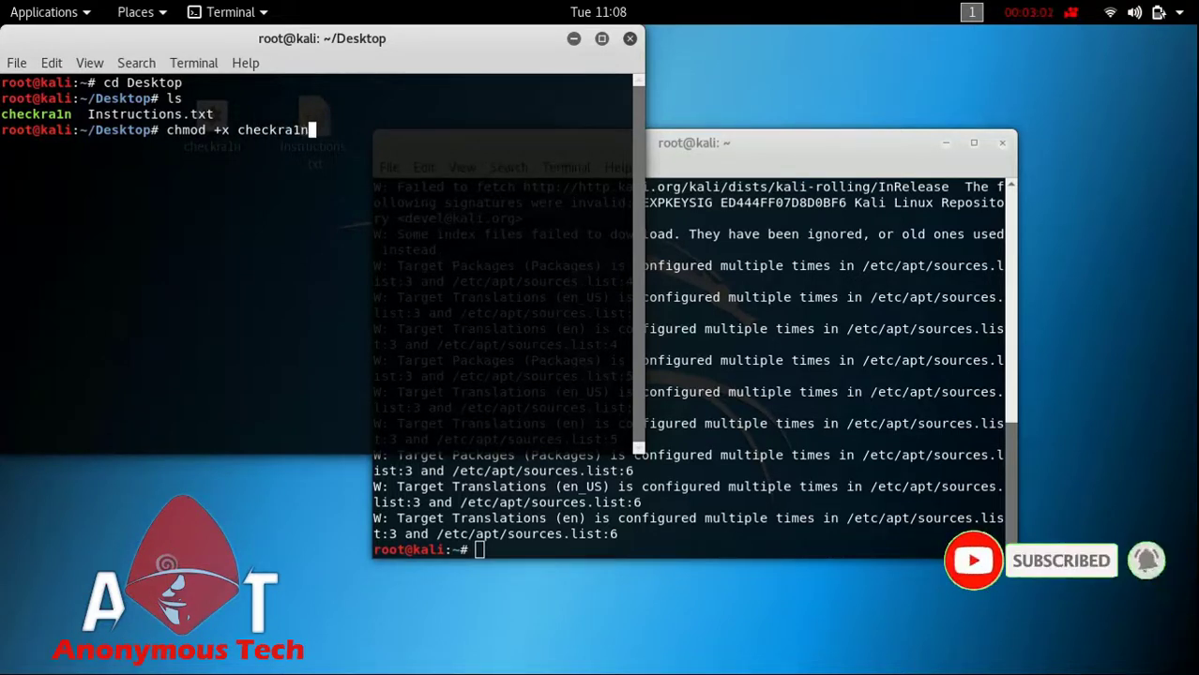
pyautogui.press('Return')
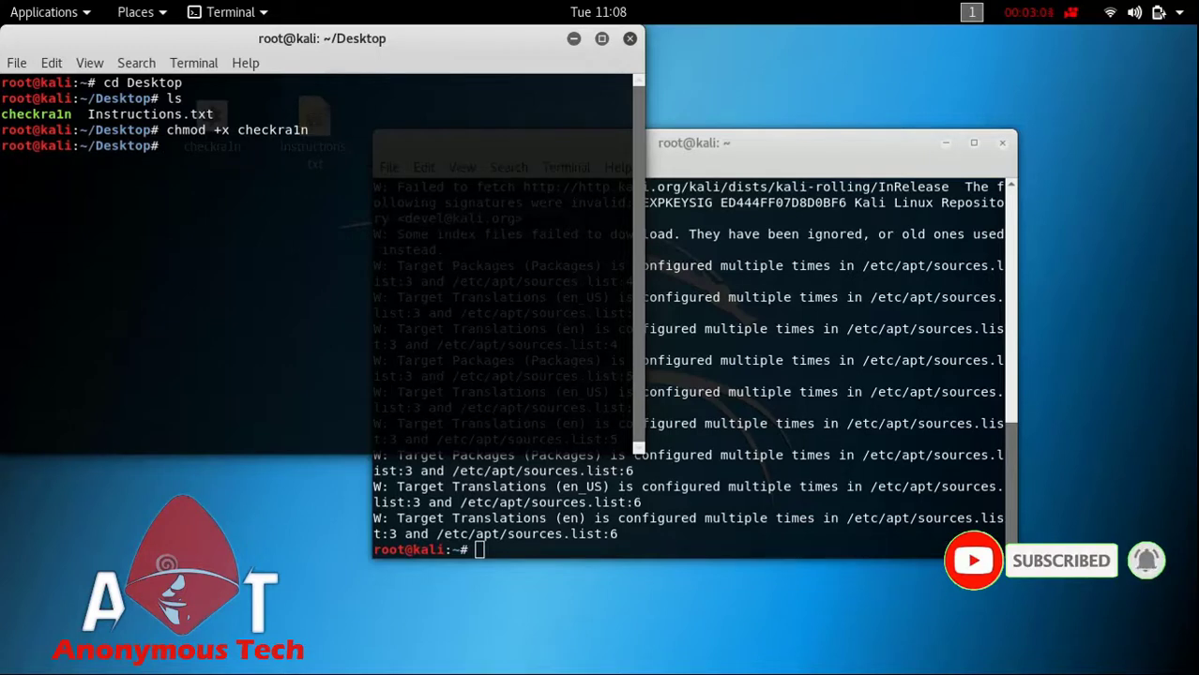
# Launch the jailbreak tool with sudo ./checkra1n
pyautogui.write('s')
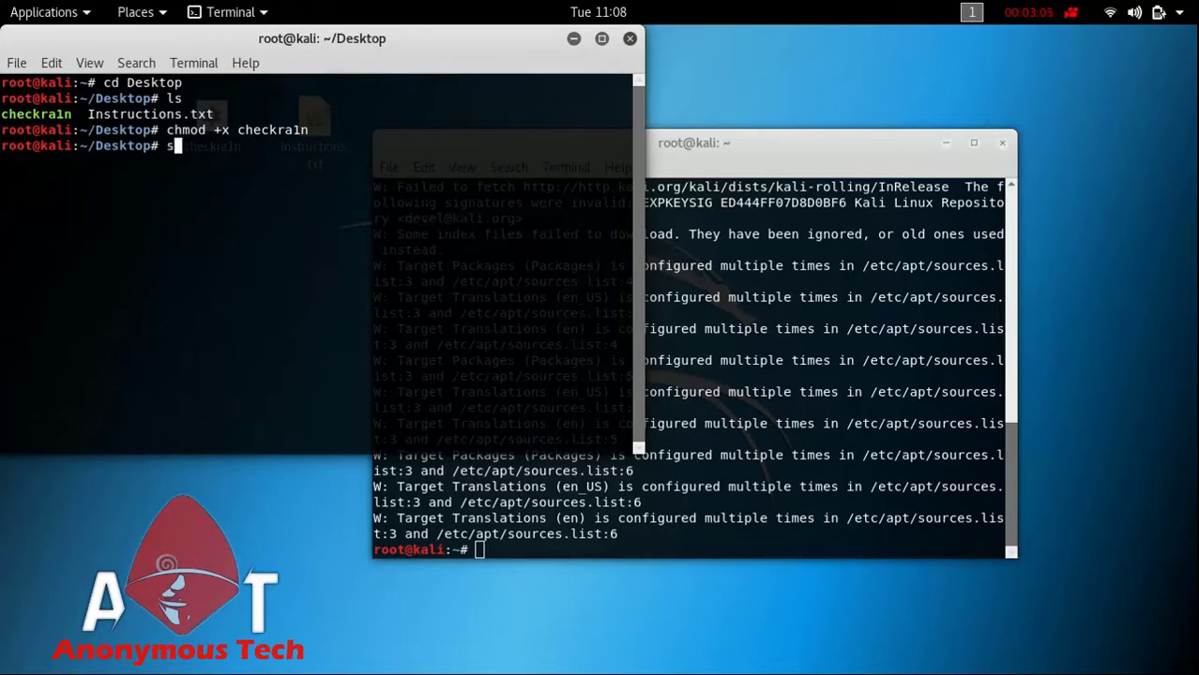
pyautogui.write('udo .')
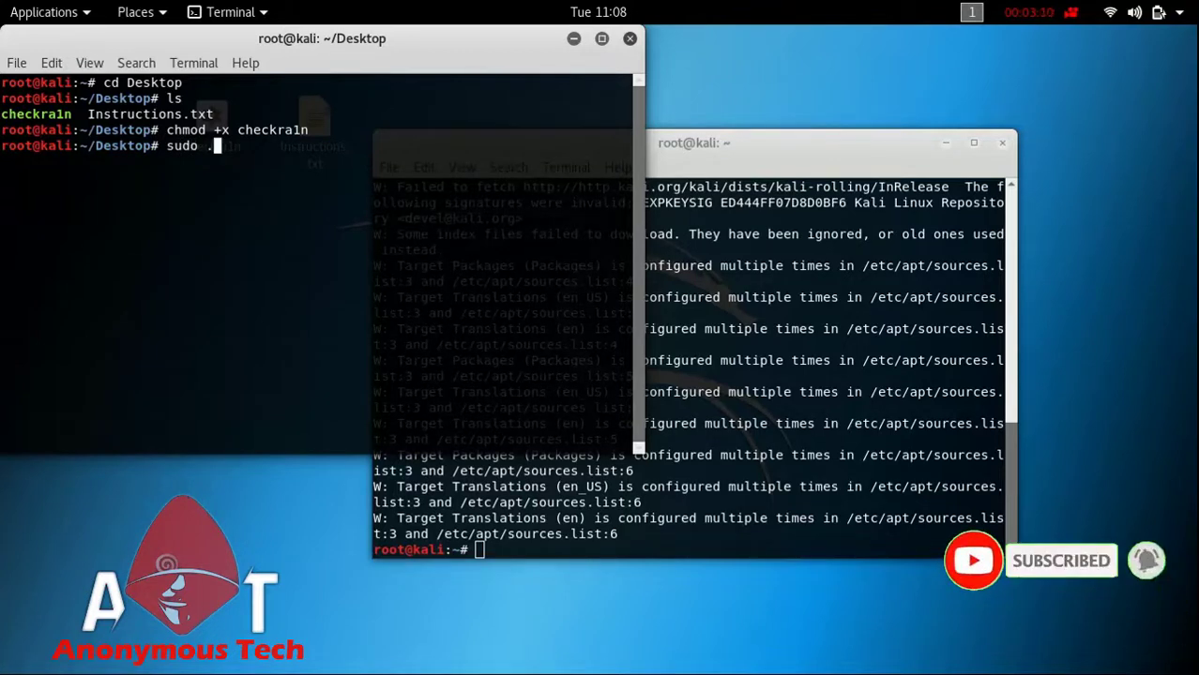
pyautogui.write('/checkra1n')
pyautogui.press('Return')
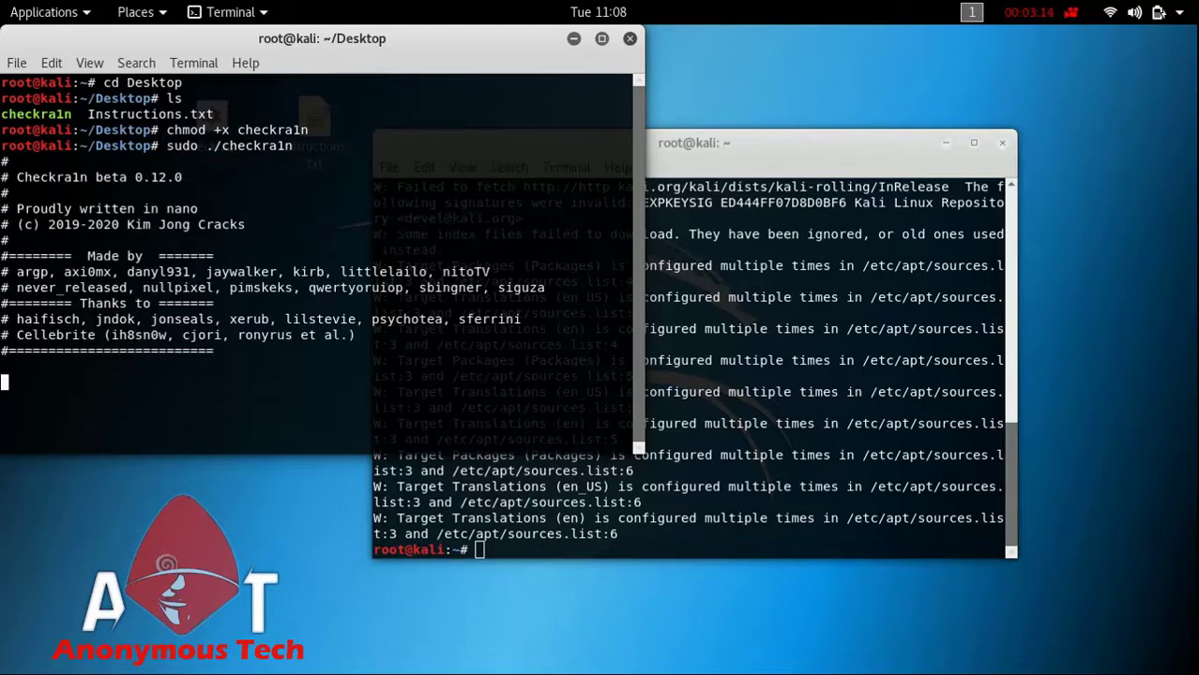
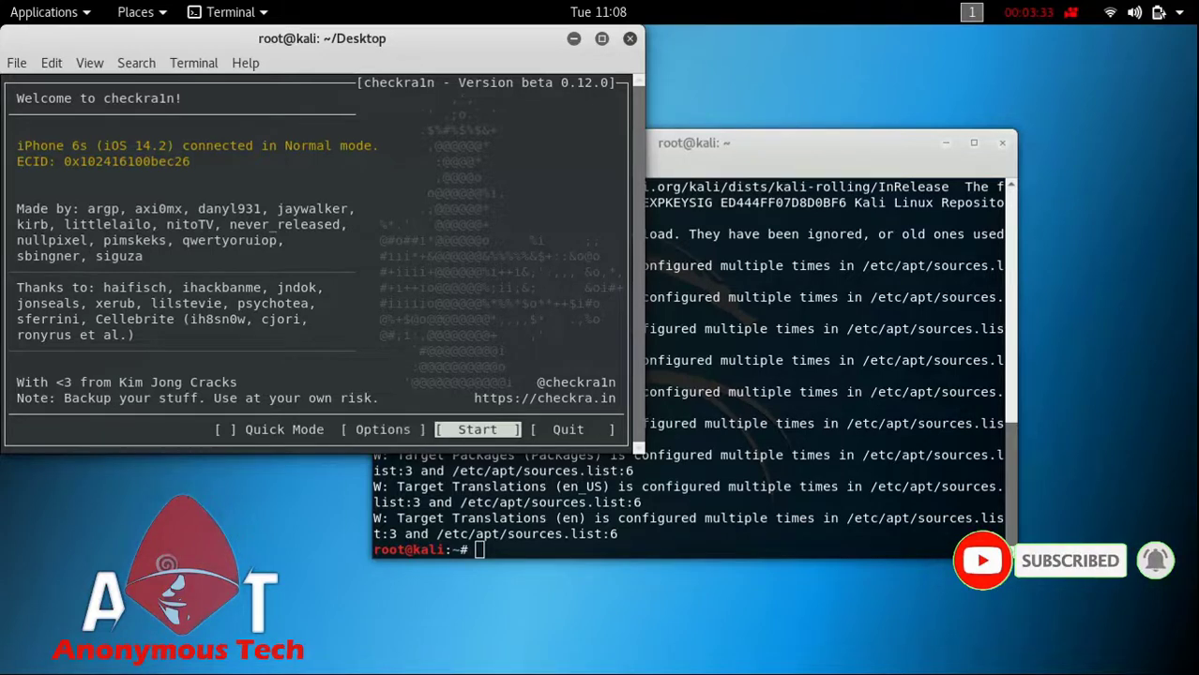
# Start the checkra1n jailbreak for the connected iPhone 6s and continue from recovery mode to the DFU mode instructions
pyautogui.press('Left')
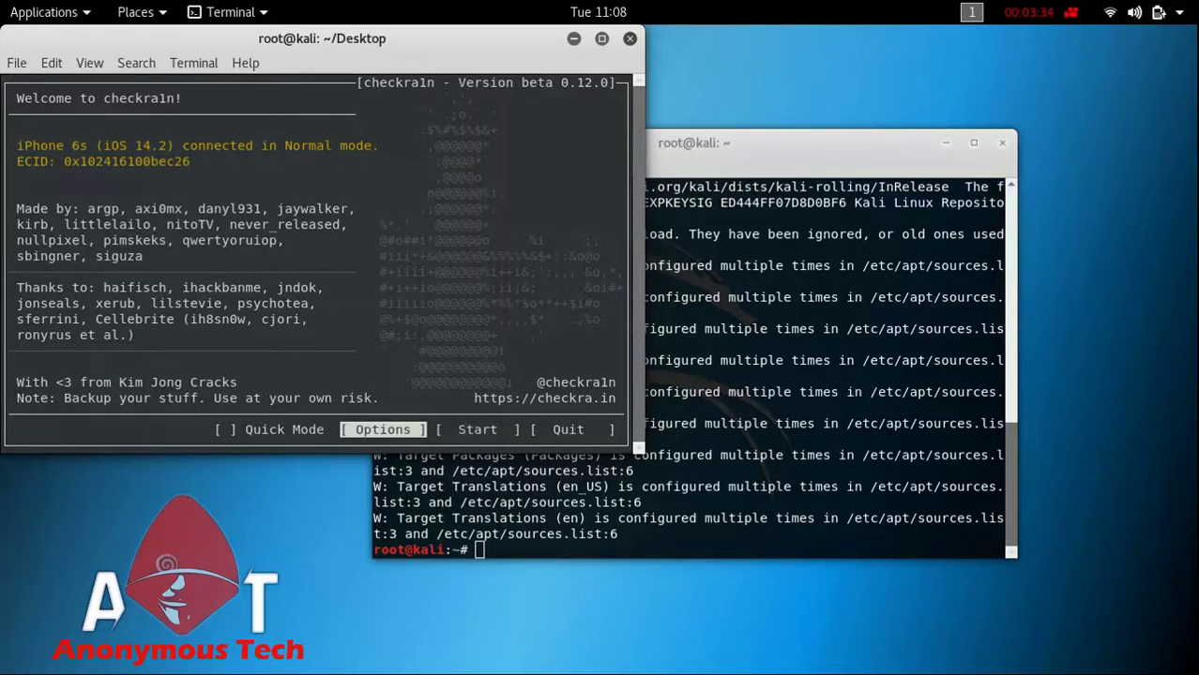
pyautogui.press('Right')
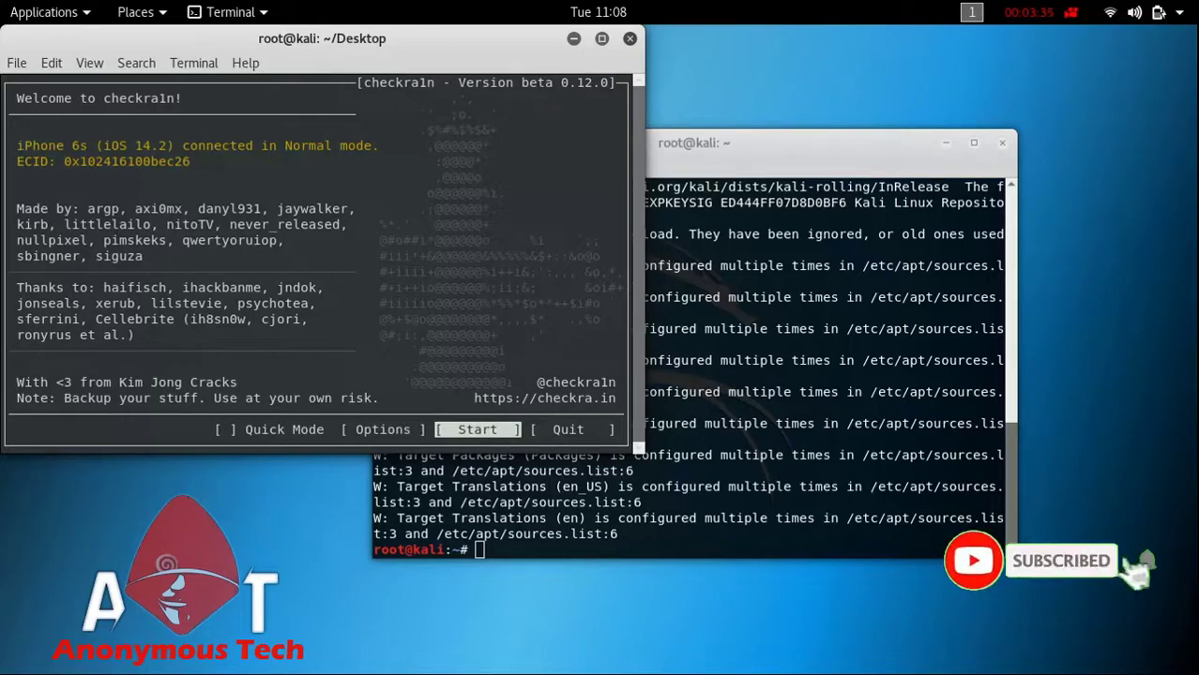
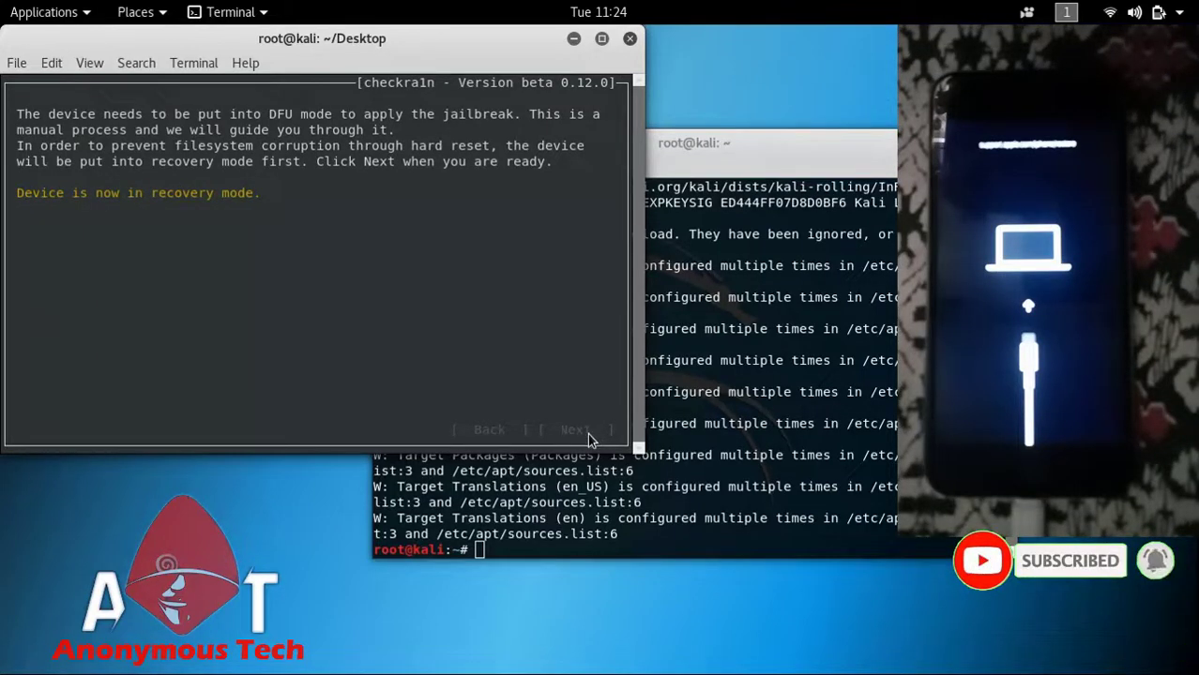
pyautogui.click(588, 435)
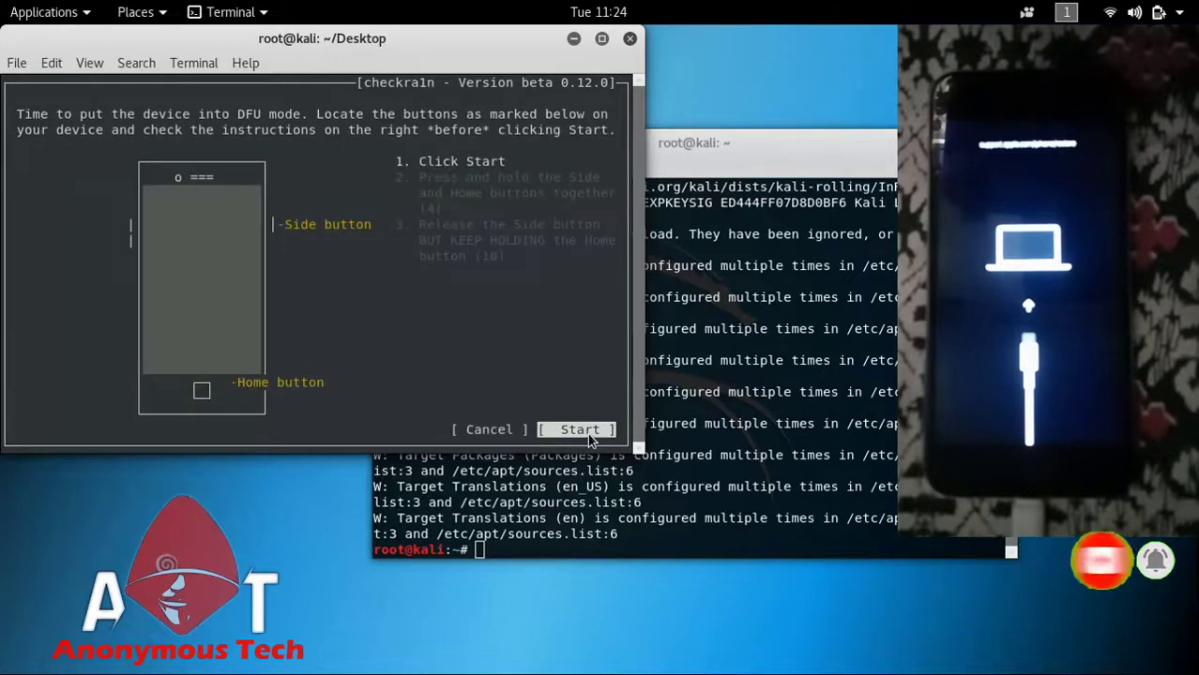